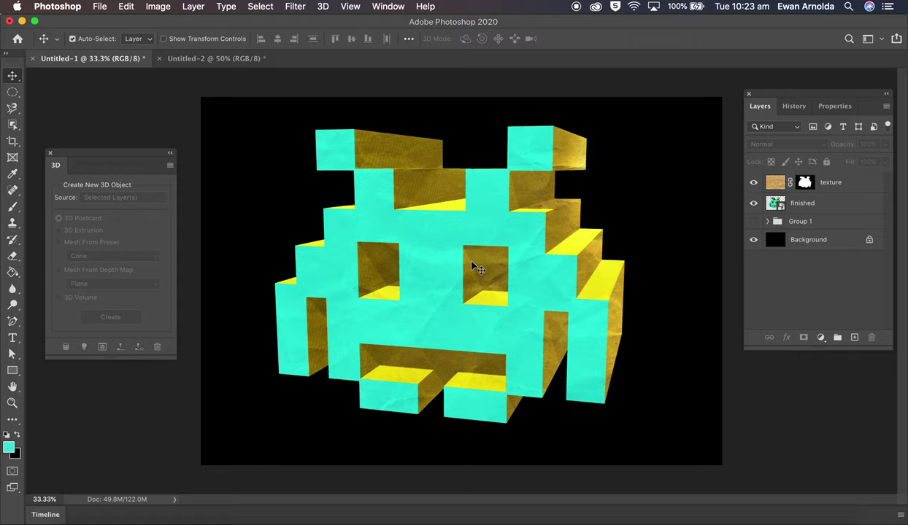
- Leave the finished 3D invader file and switch to the black Untitled-2 canvas
left_click(12, 370)
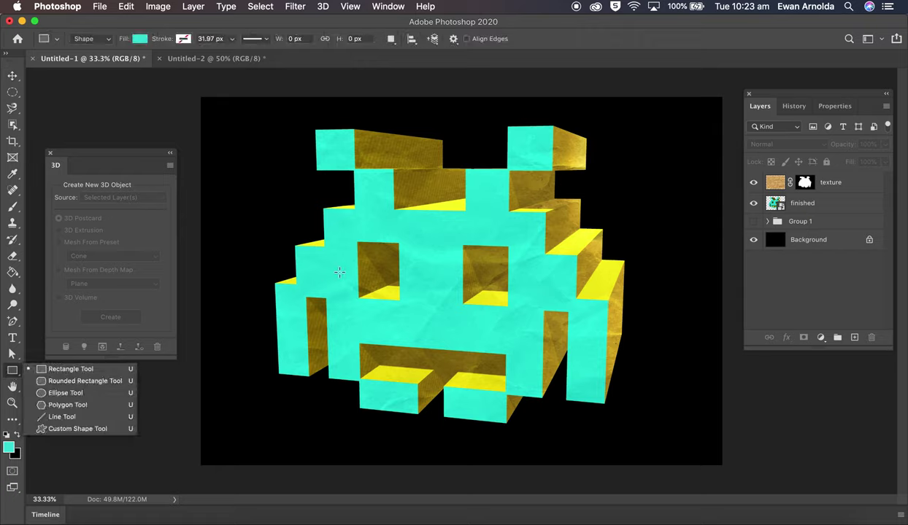
left_click(13, 75)
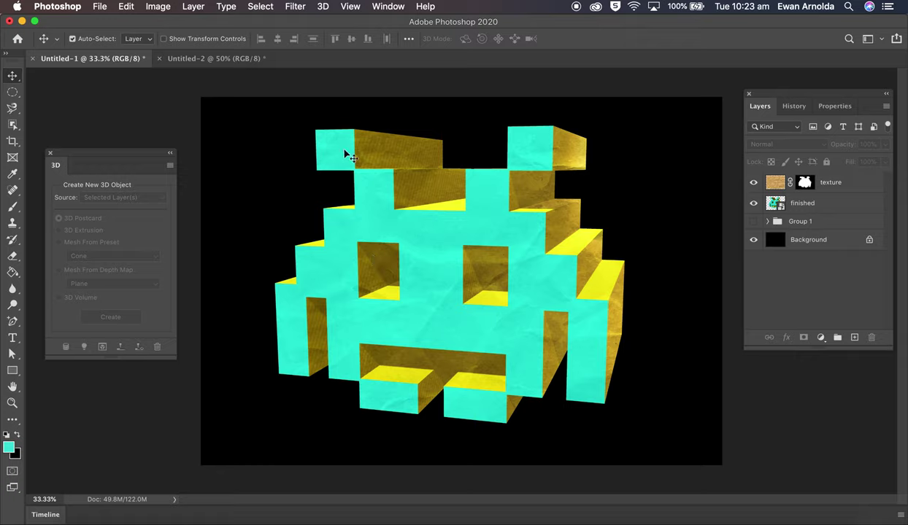
left_click(218, 60)
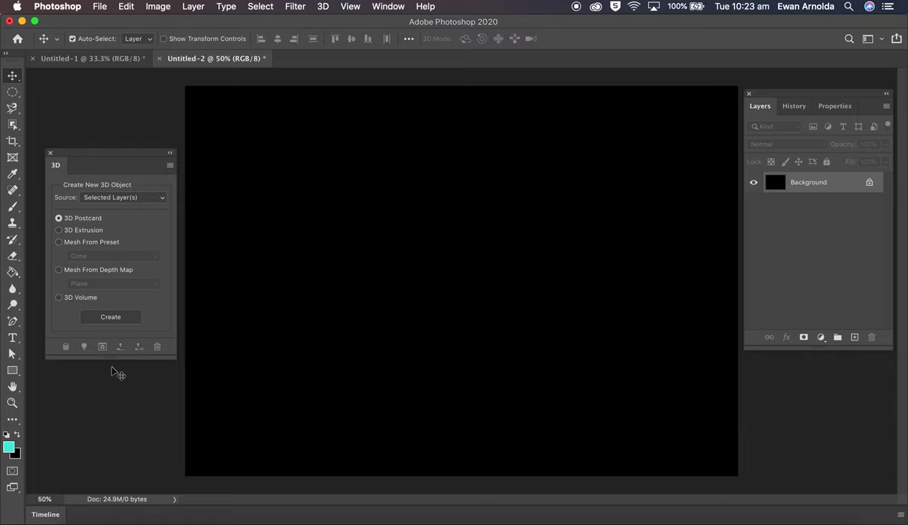
- Set the foreground colour to teal #3bdfd9 and draw a rectangle near the canvas centre
left_click(8, 446)
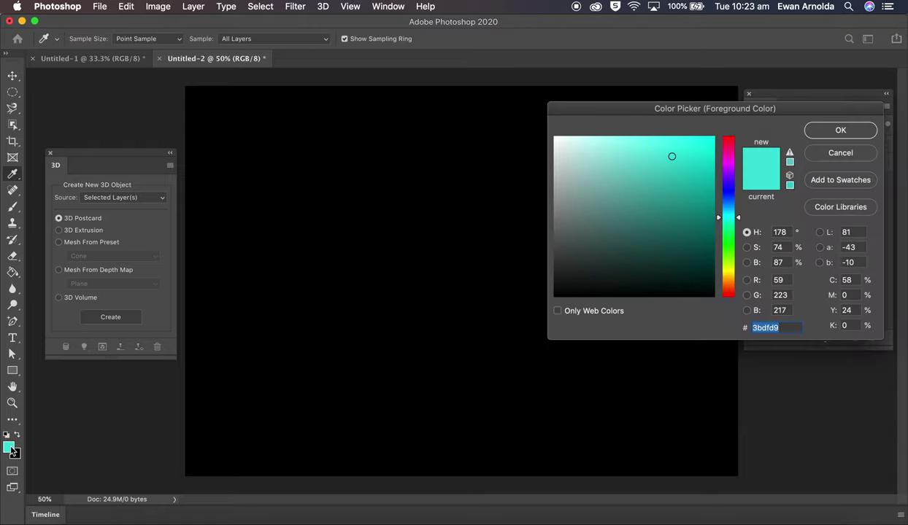
left_click(828, 132)
left_click(13, 371)
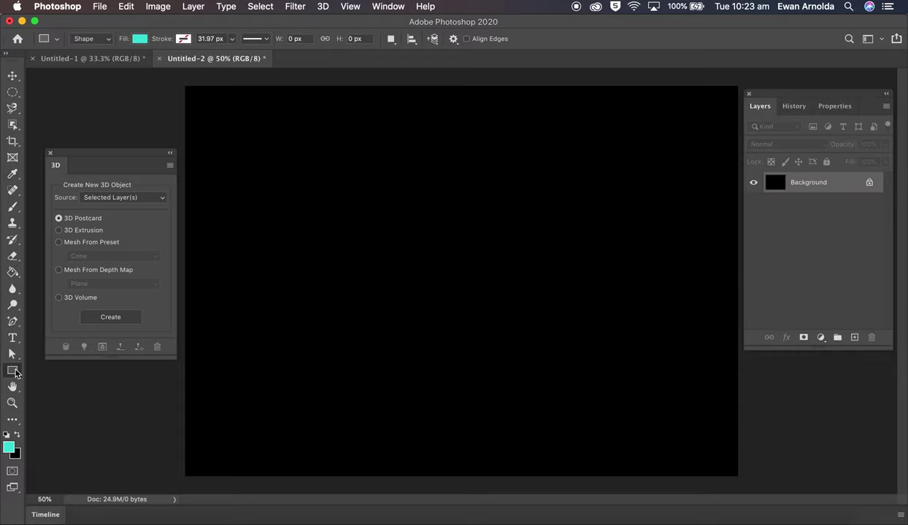
left_click_drag(382, 205, 561, 339)
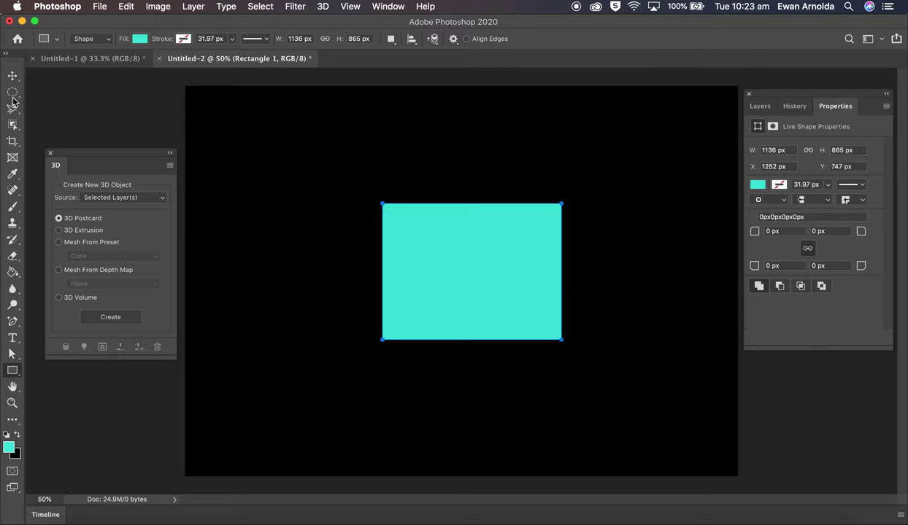
- Reposition and enlarge the teal rectangle to about 1264 by 962 px
left_click(13, 75)
left_click_drag(482, 270, 471, 264)
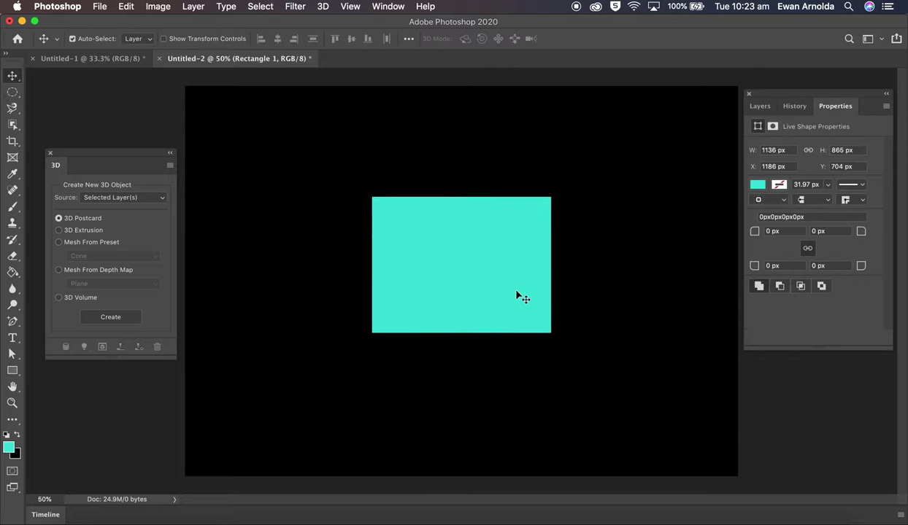
key("super+t")
left_click_drag(551, 333, 577, 346)
left_click(637, 37)
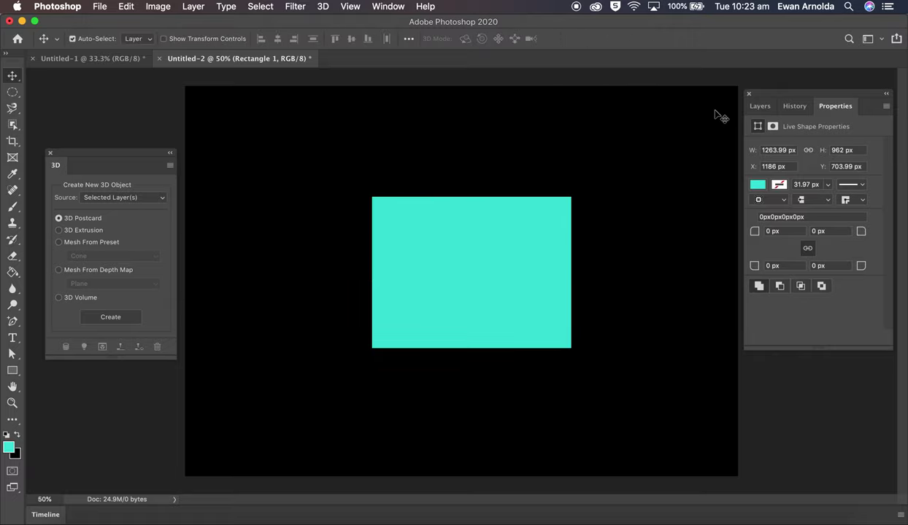
left_click(750, 109)
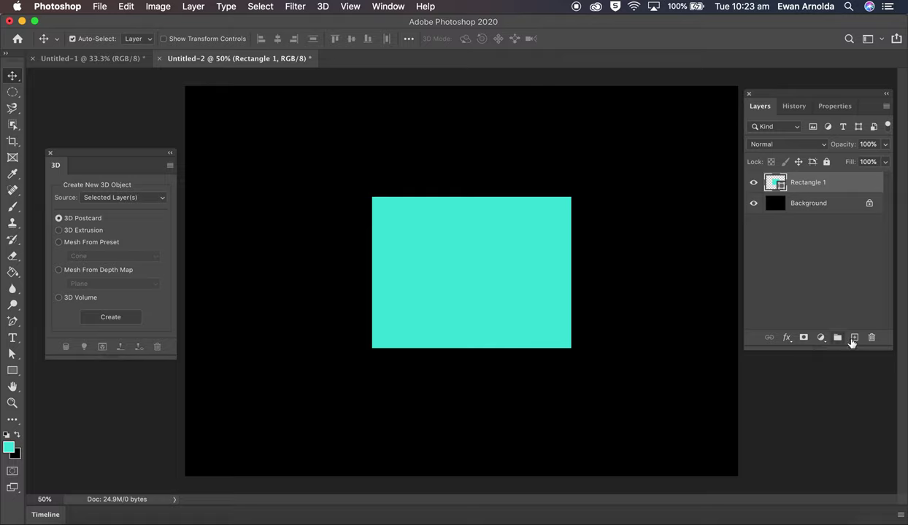
left_click(12, 370)
- Draw a small teal block, Rectangle 2, left of the big rectangle and lower it into place
left_click_drag(322, 203, 380, 264)
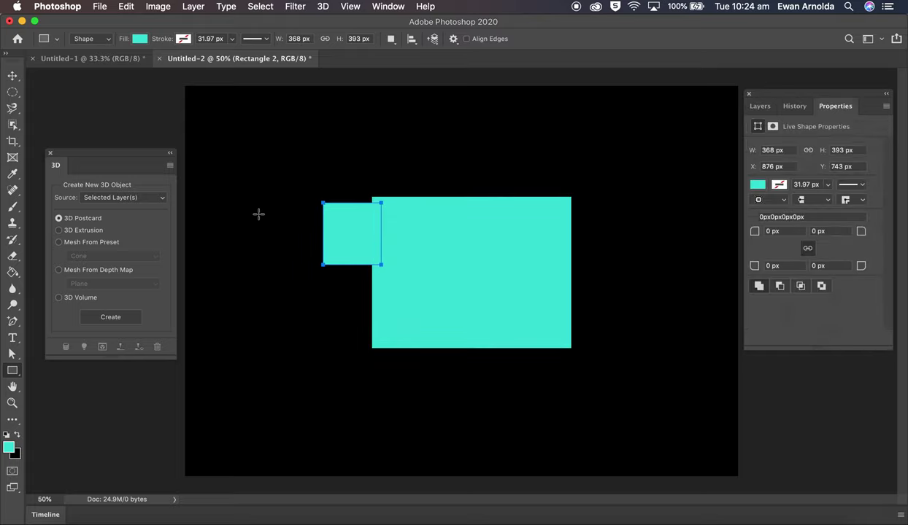
left_click(759, 107)
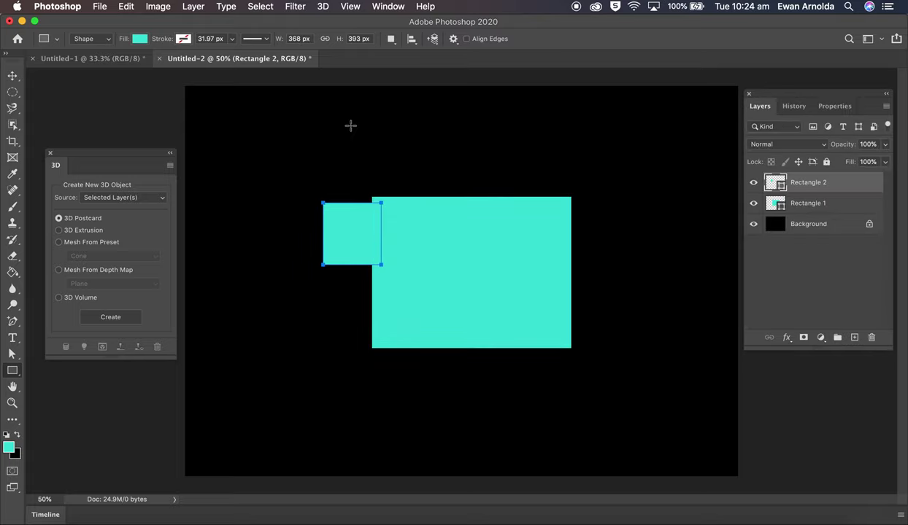
left_click(13, 76)
left_click_drag(350, 239, 352, 250)
- Duplicate Rectangle 2 onto the right side, then lower both side blocks by 35 px
right_click(795, 186)
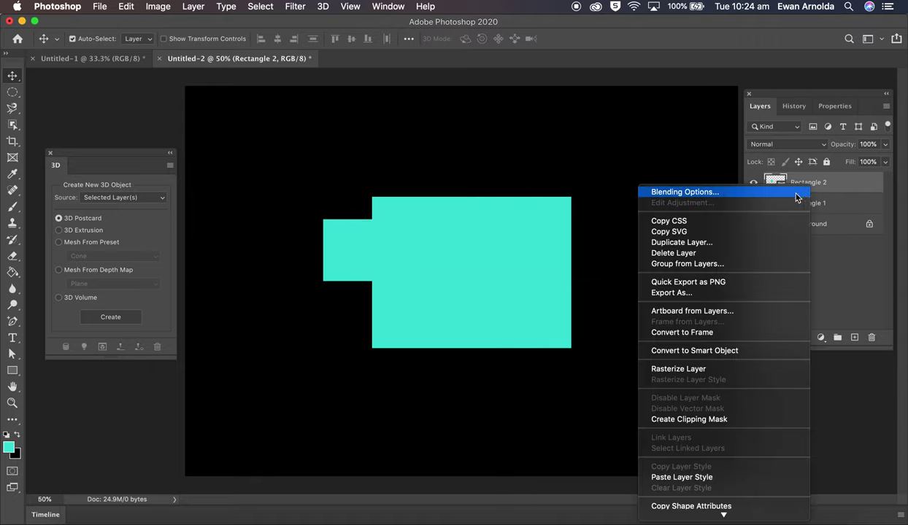
left_click(688, 242)
left_click(624, 252)
left_click_drag(375, 258, 590, 256)
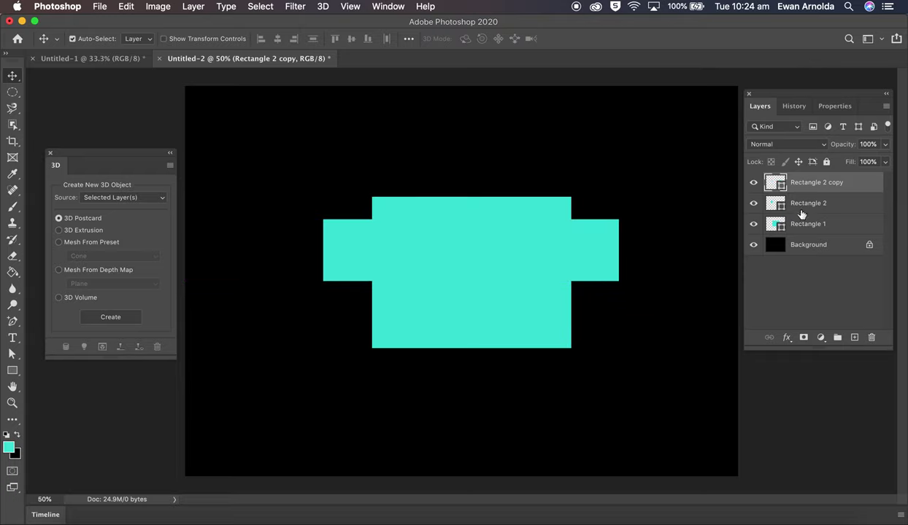
left_click(801, 205, "shift")
left_click_drag(573, 239, 588, 261)
left_click(597, 263)
left_click(638, 320)
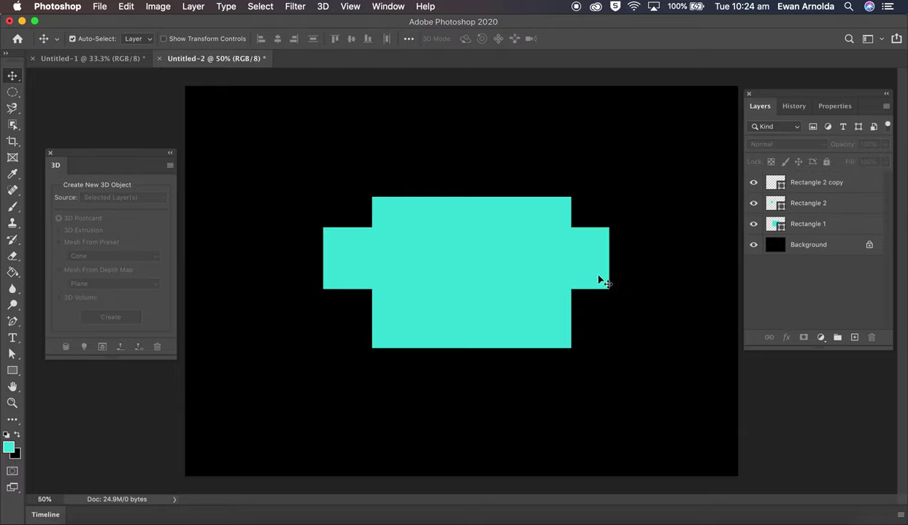
- Draw a tall narrow leg bar, Rectangle 3, beneath the left side block
left_click(13, 371)
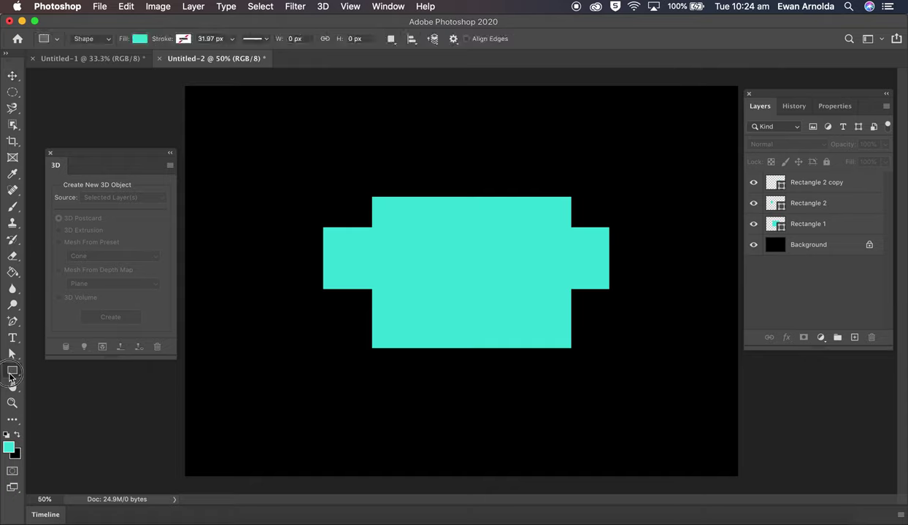
left_click_drag(294, 290, 335, 399)
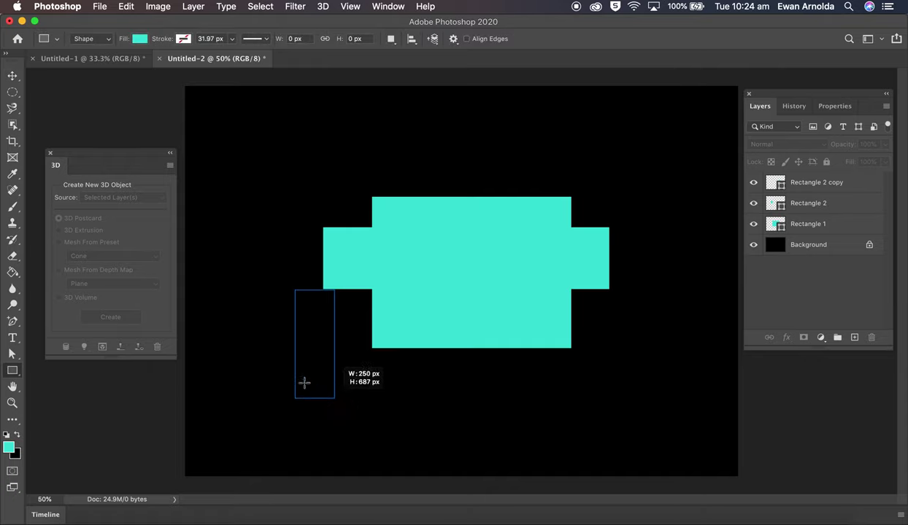
left_click(13, 76)
mouse_move(325, 319)
left_mouse_down()
mouse_move(337, 314)
mouse_move(329, 324)
left_mouse_up()
left_click(324, 314)
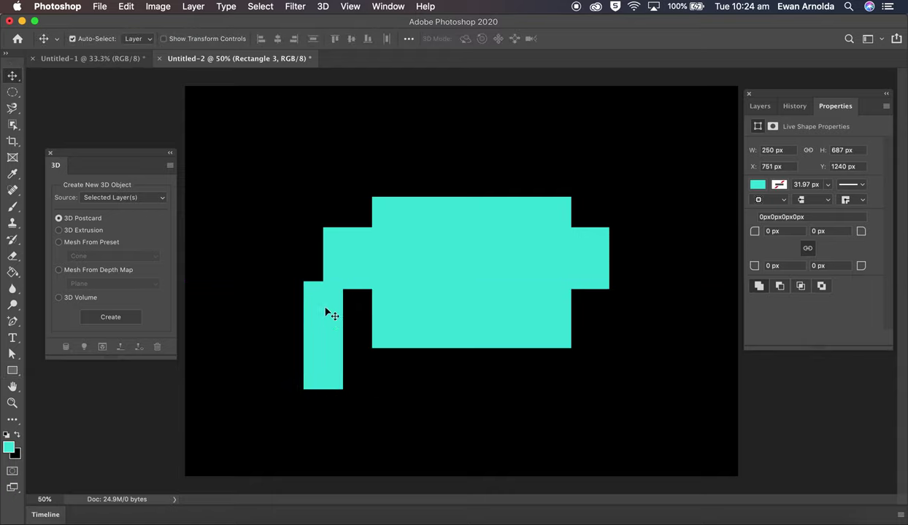
- Duplicate the leg bar to the right side and align it with the right side block
left_click(758, 107)
right_click(791, 183)
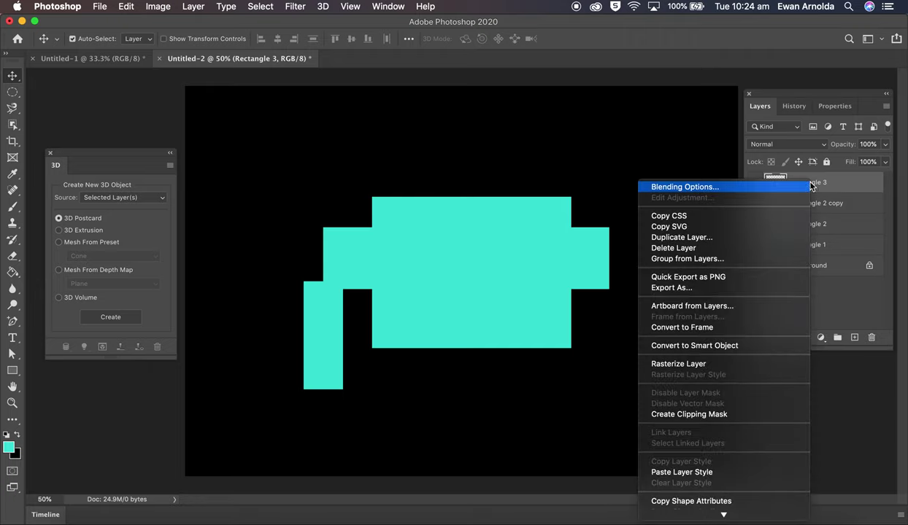
left_click(681, 238)
left_click(634, 257)
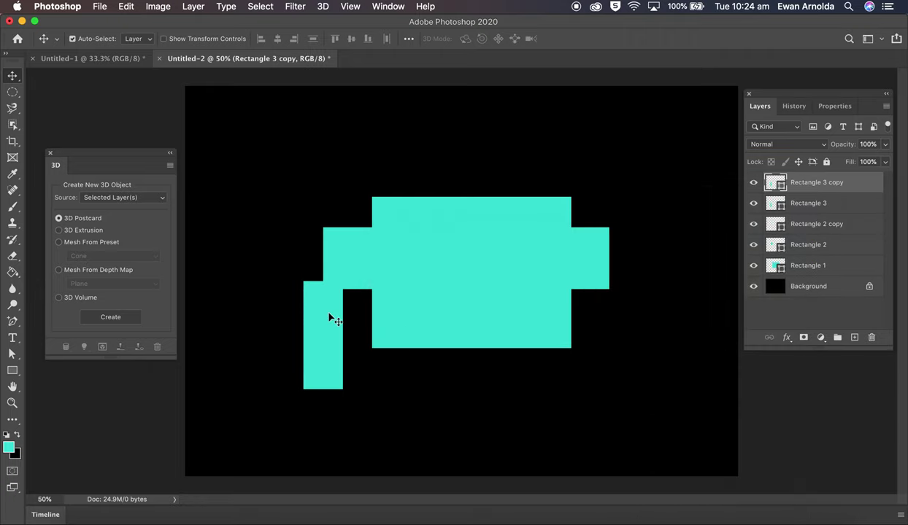
left_click_drag(330, 318, 625, 325)
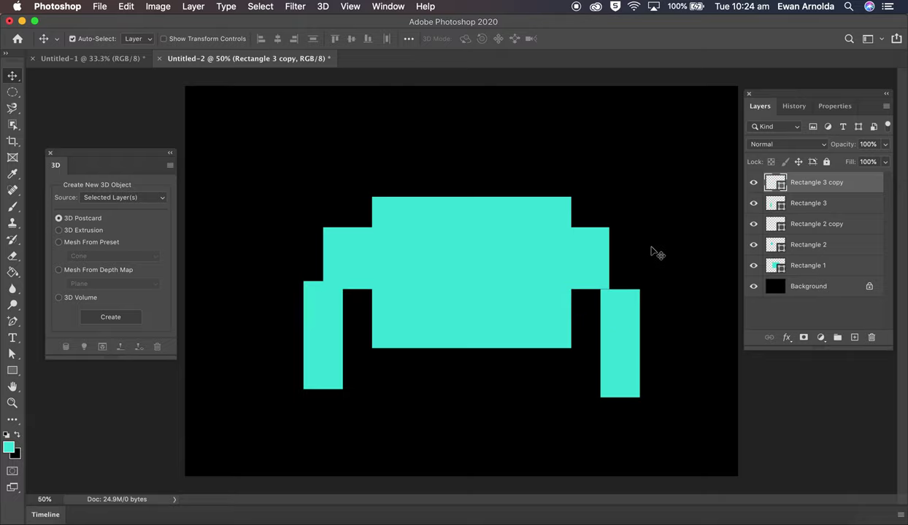
left_click(650, 251)
left_click(624, 322)
key("Left")
key("Left")
key("Left")
key("Left")
key("Left")
key("Left")
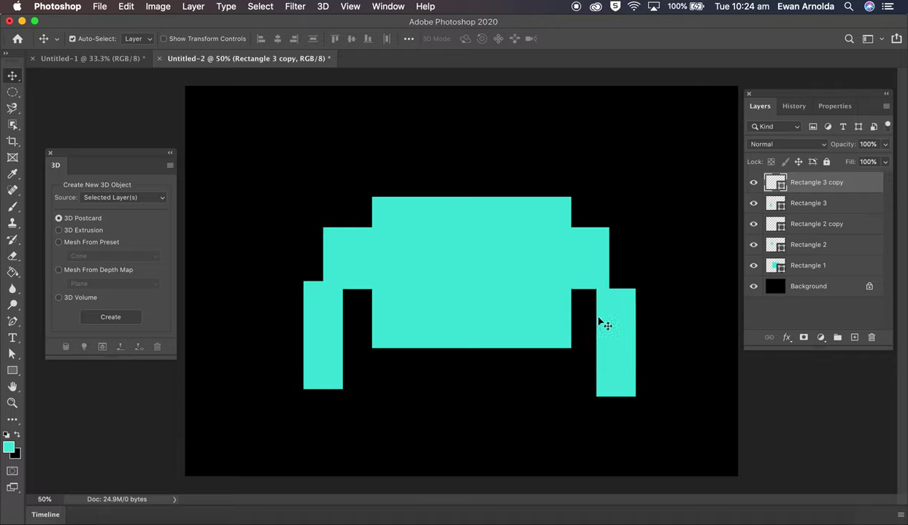
left_click(593, 270)
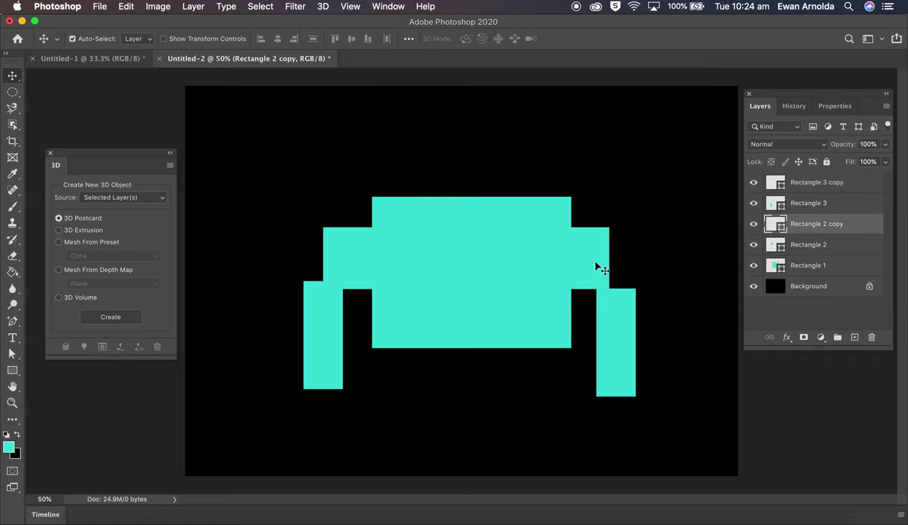
left_click_drag(589, 259, 596, 259)
- Duplicate the right leg, move it under the body and shorten it into a right inner leg
left_click(802, 184)
right_click(780, 182)
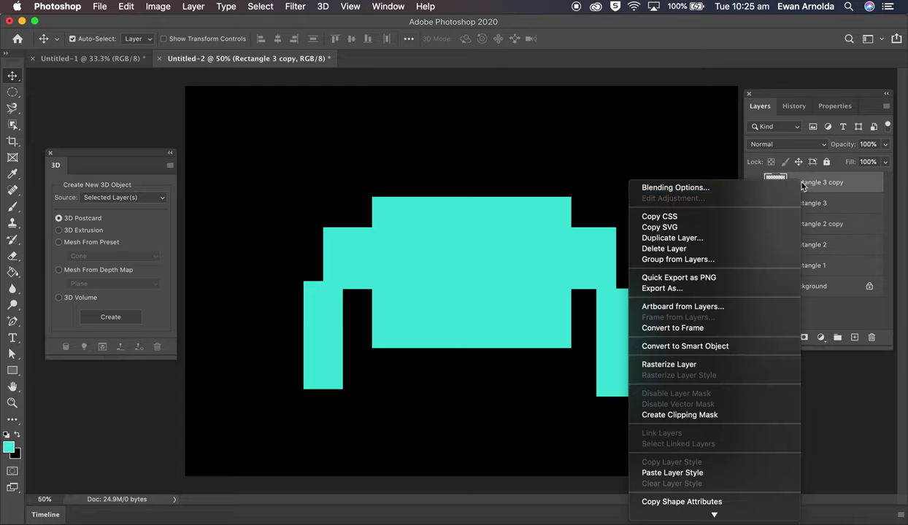
left_click(667, 235)
left_click(655, 256)
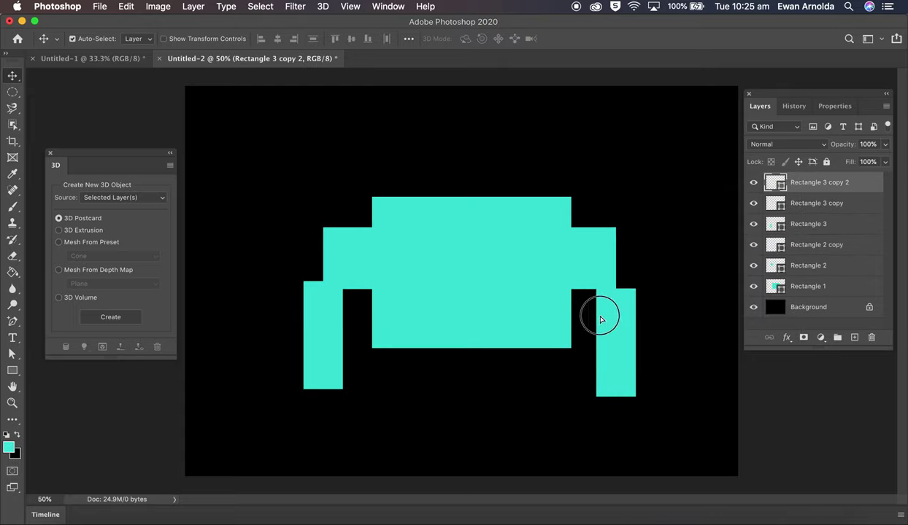
left_click_drag(599, 312, 538, 365)
key("ctrl+t")
left_click_drag(546, 456, 548, 397)
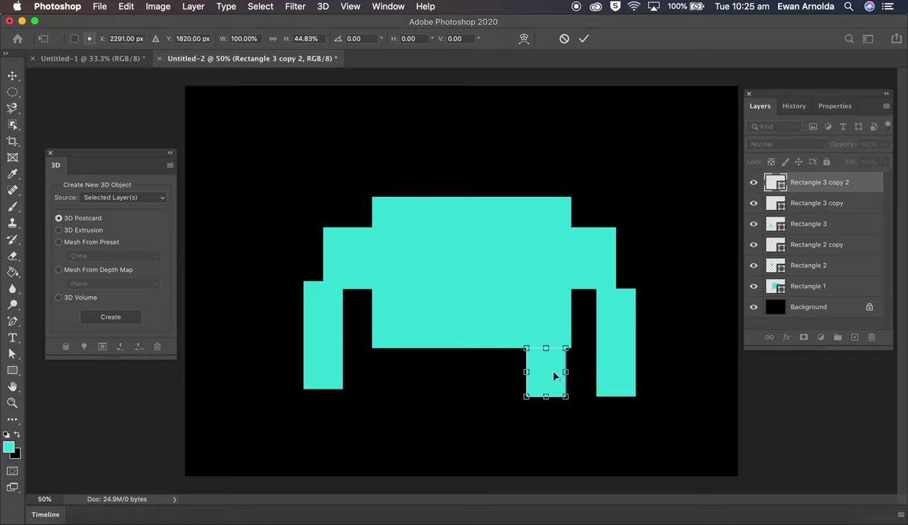
left_click(583, 38)
key("Right")
key("Right")
key("Right")
key("Right")
key("Right")
key("Right")
key("Right")
key("Right")
key("Right")
key("Right")
key("Right")
key("Right")
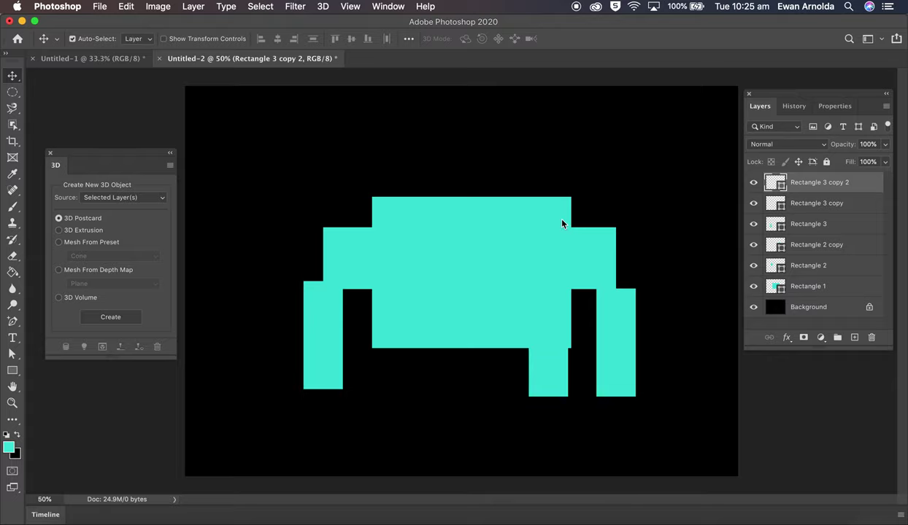
key("Right")
key("Right")
key("Right")
key("Right")
- Duplicate the inner leg and move the copy left as the left inner leg
right_click(788, 184)
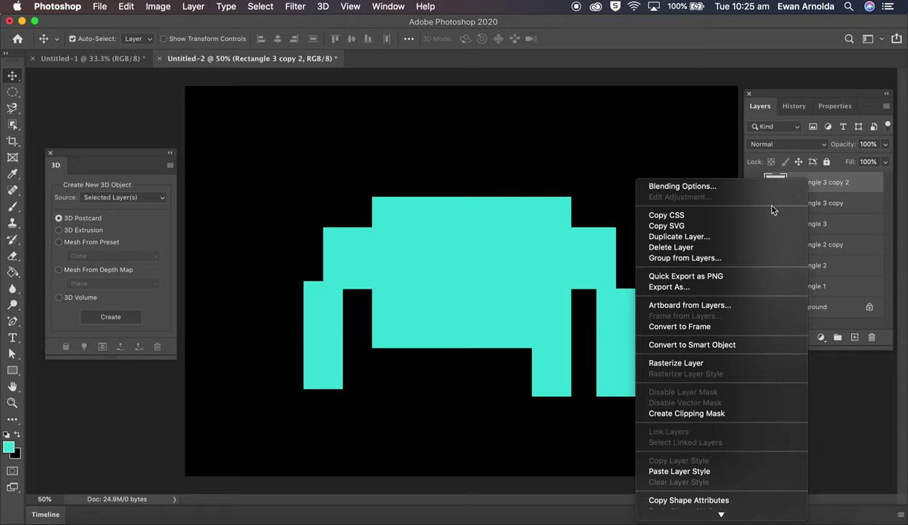
left_click(679, 237)
left_click(636, 253)
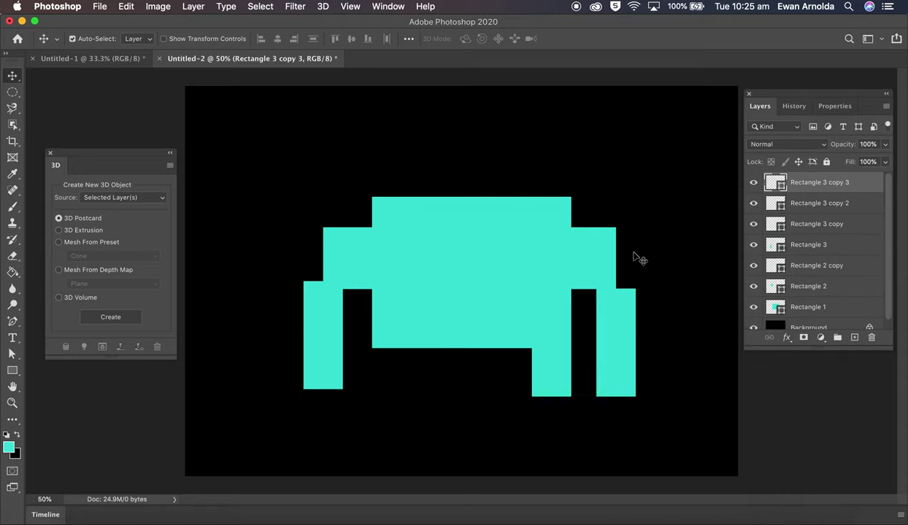
left_click_drag(528, 369, 368, 369)
key("Left")
key("Right")
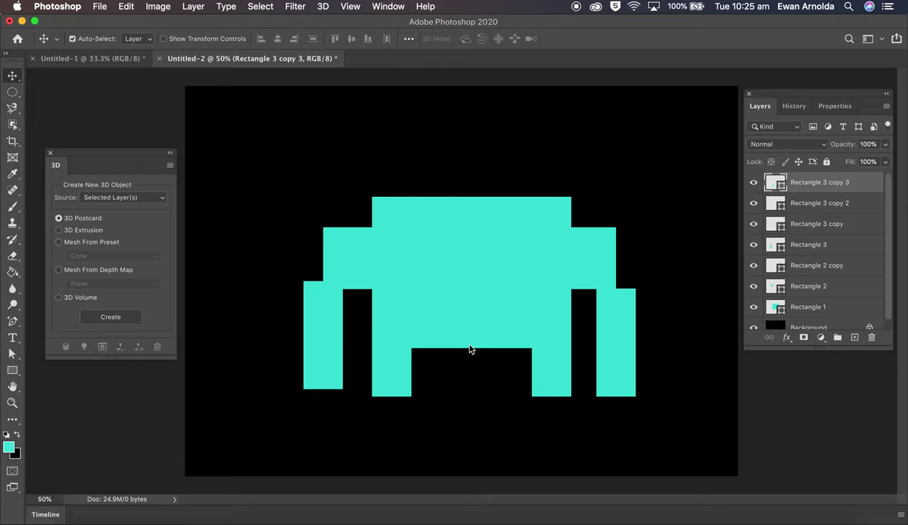
key("Left")
key("Right")
- Duplicate the left inner leg, rotate it 90° and shorten it into a foot beneath it
right_click(791, 184)
left_click(678, 240)
left_click(634, 252)
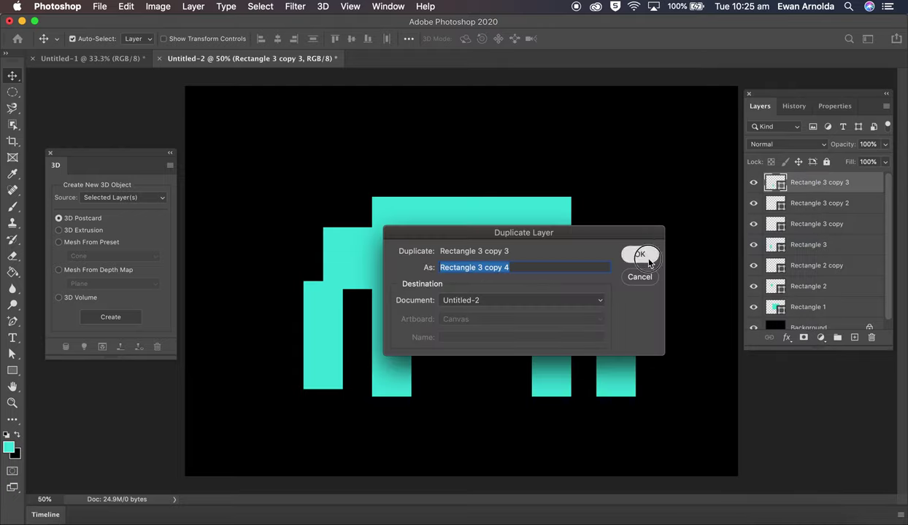
key("ctrl+t")
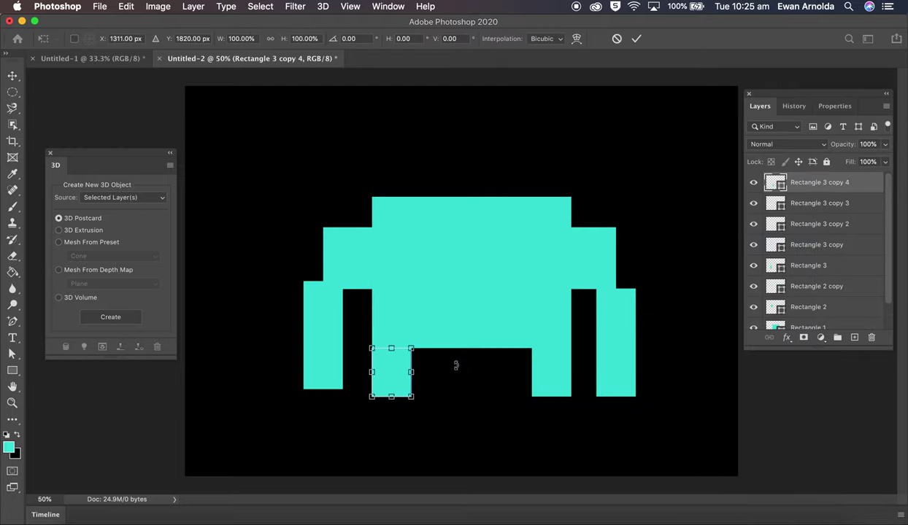
left_click_drag(435, 333, 459, 448)
left_click_drag(385, 361, 430, 403)
left_click_drag(434, 436, 433, 424)
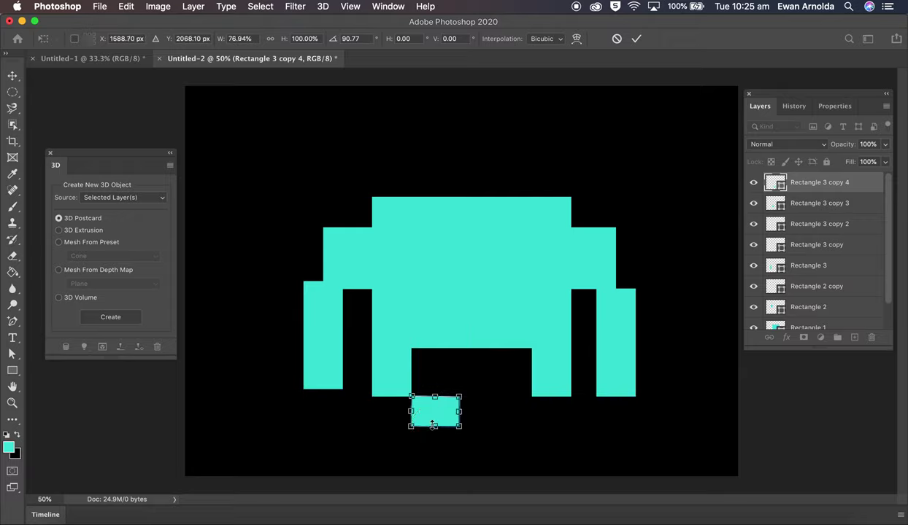
left_click(637, 38)
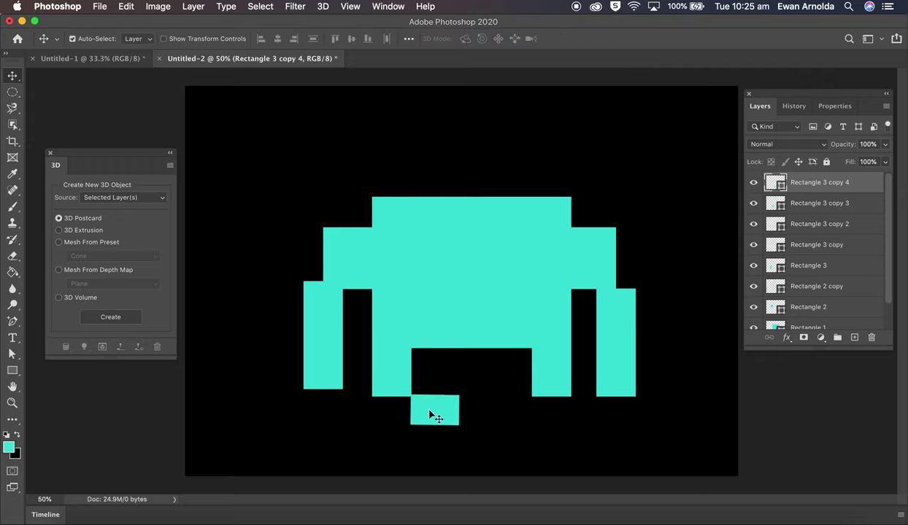
- Duplicate the foot and place the copy under the right inner leg
right_click(797, 181)
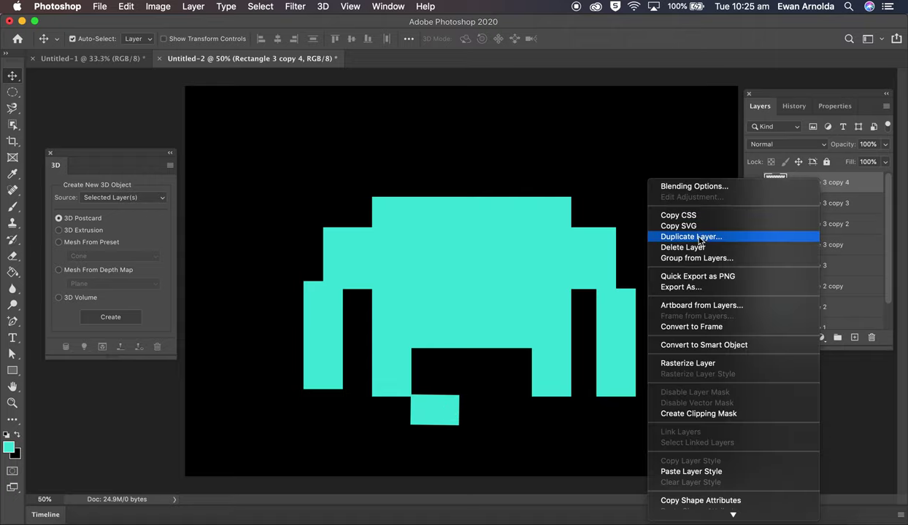
left_click(699, 240)
left_click(634, 254)
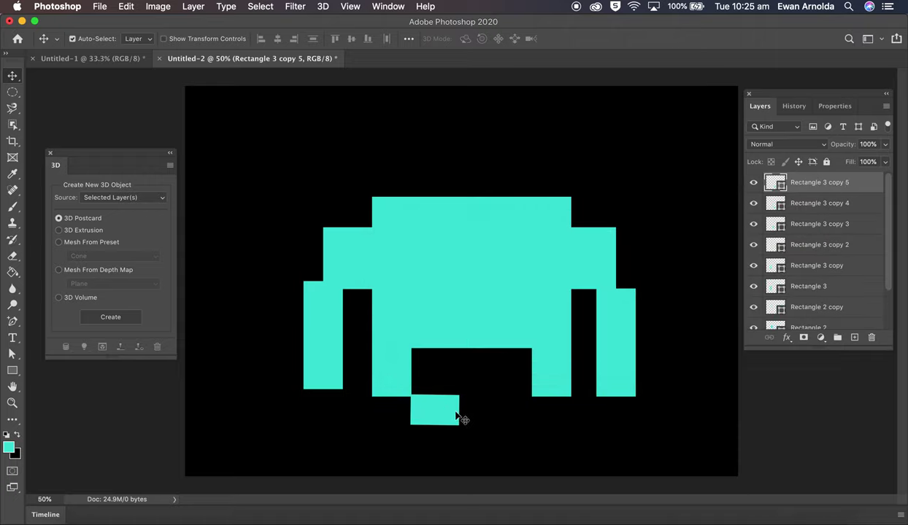
left_click_drag(461, 419, 529, 417)
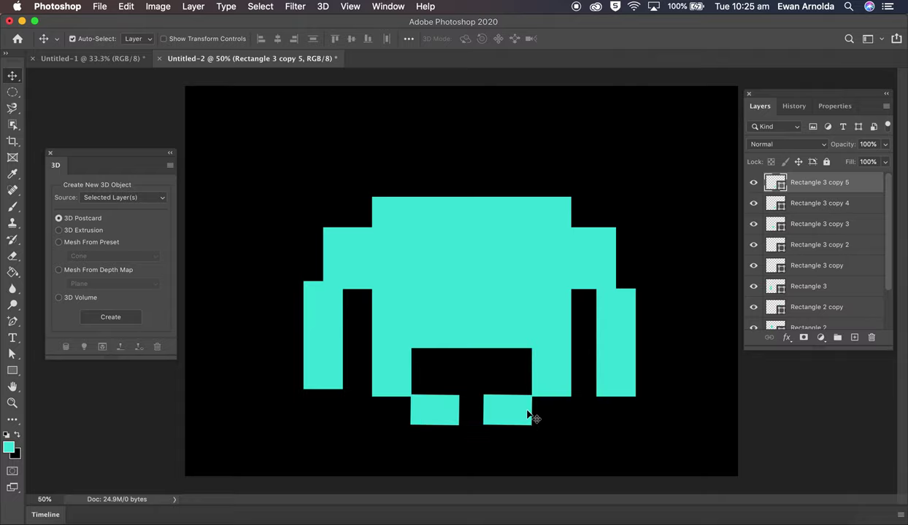
key("Right")
key("Right")
key("Up")
- Duplicate the right foot, move it above the head's left side and narrow it slightly
right_click(799, 193)
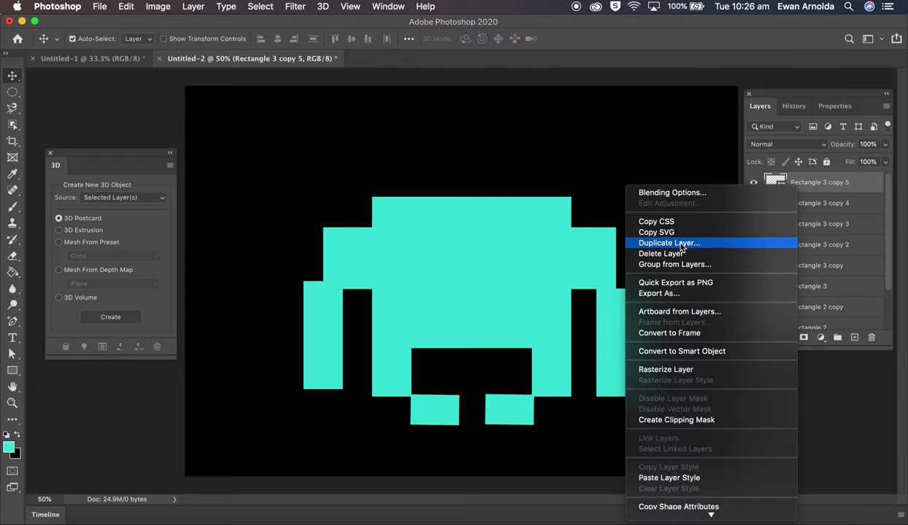
left_click(662, 242)
left_click(649, 259)
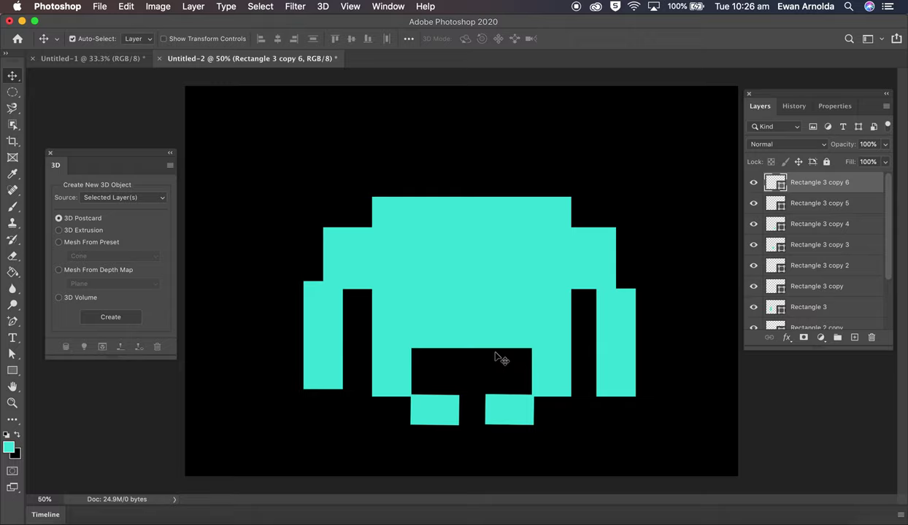
key("super+t")
left_click_drag(502, 418, 424, 188)
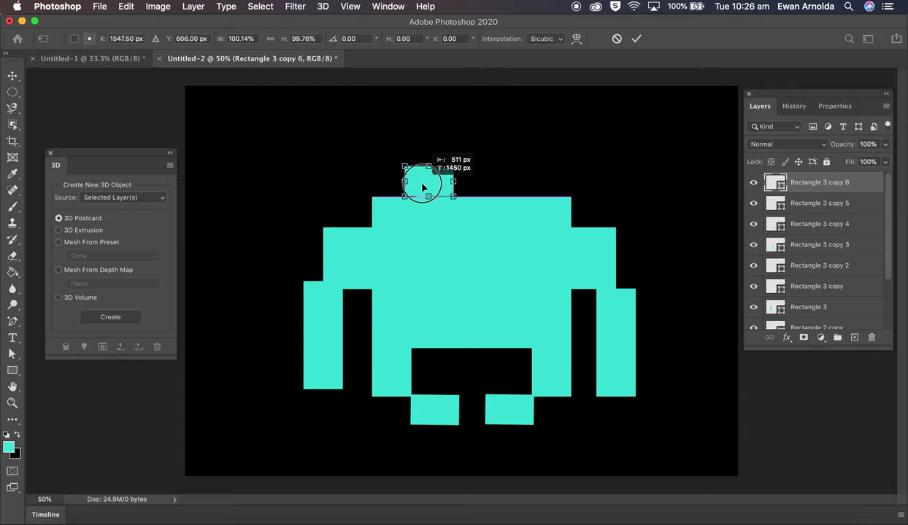
left_click_drag(422, 188, 448, 187)
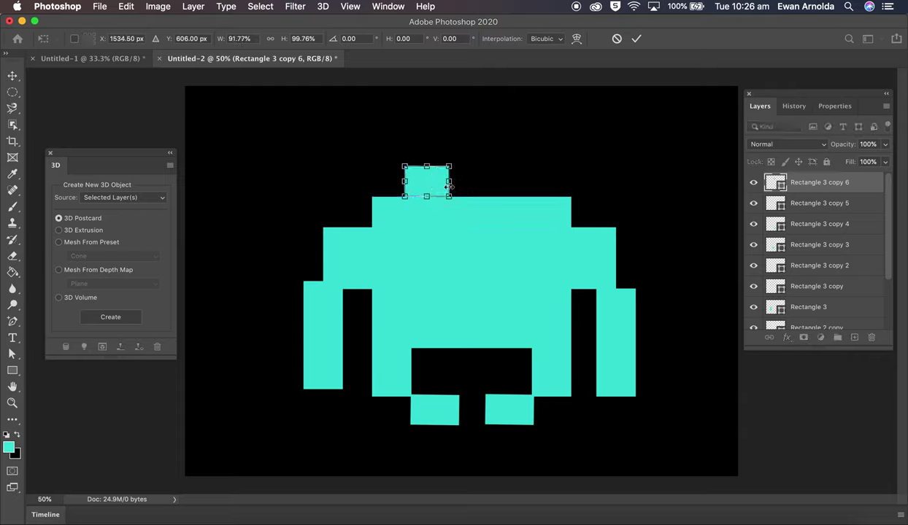
key("Return")
- Duplicate the top-left head block and place the copy above the head's right side
right_click(779, 183)
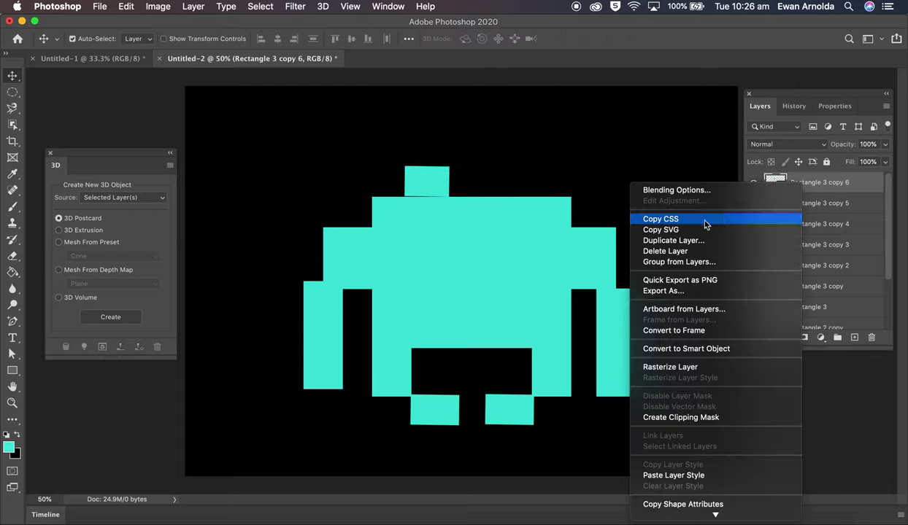
left_click(684, 242)
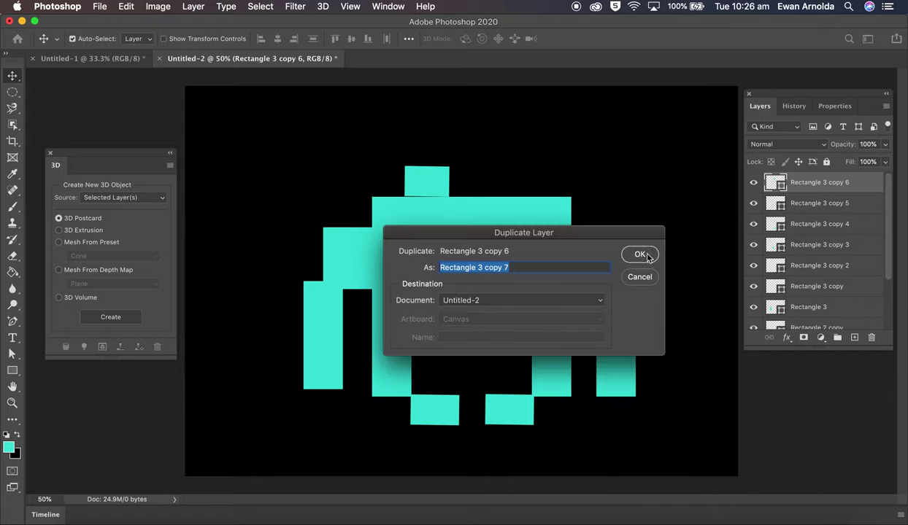
left_click(639, 255)
left_click_drag(438, 186, 523, 189)
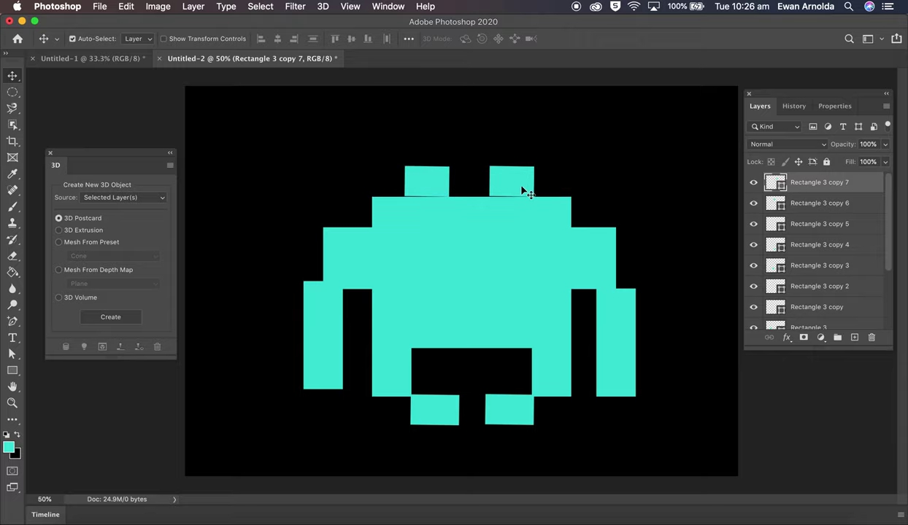
left_click(429, 194)
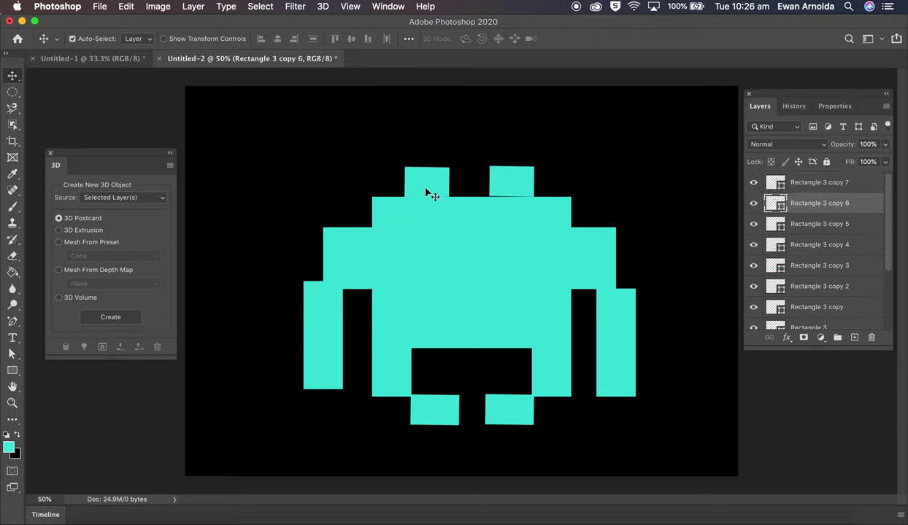
left_click(519, 191)
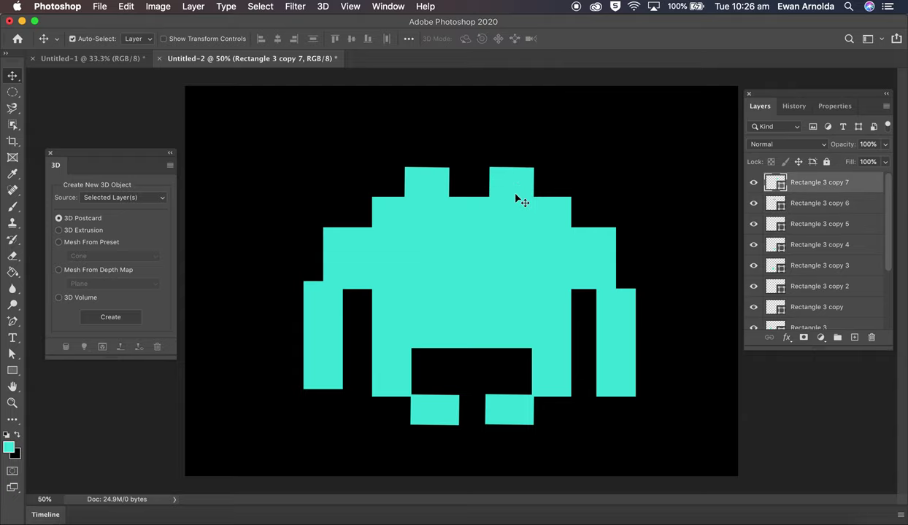
- Duplicate the top-right block and move the copy up-left as the left antenna tip
right_click(830, 199)
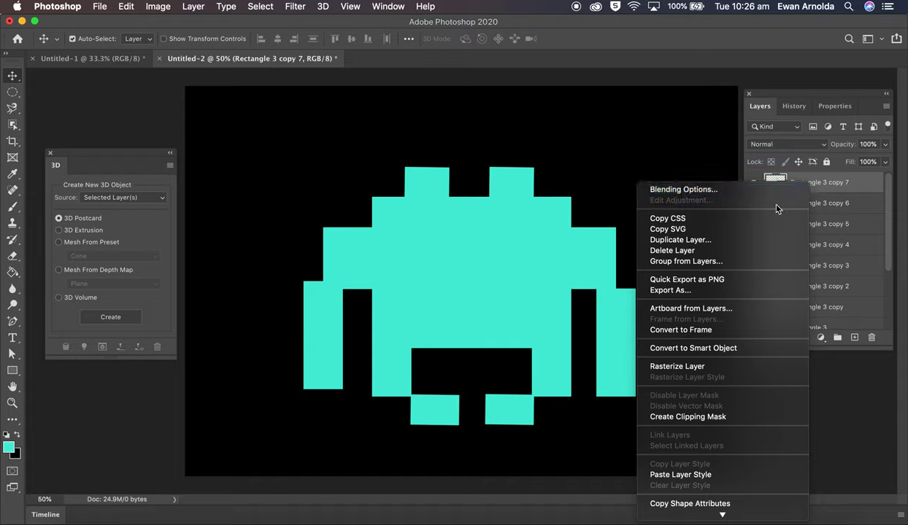
left_click(694, 241)
left_click(639, 257)
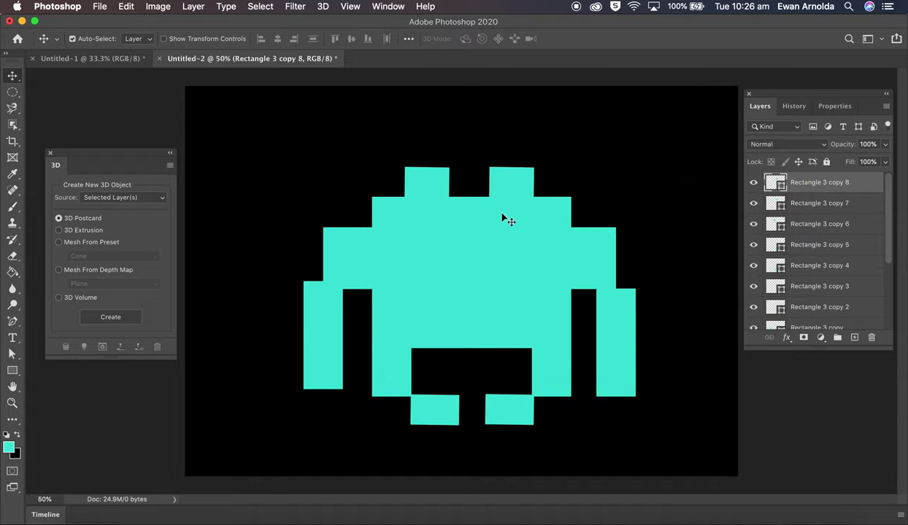
left_click(413, 178)
left_click_drag(413, 178, 382, 155)
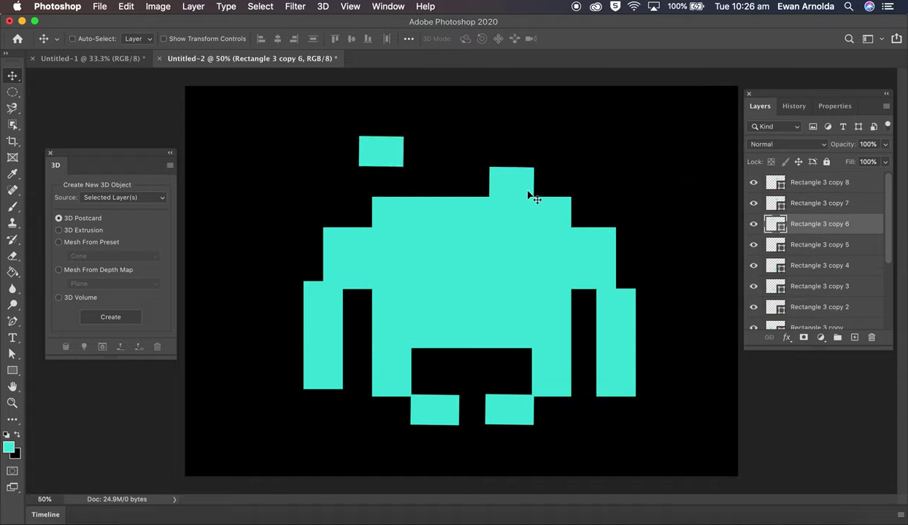
key("super+z")
left_click_drag(517, 186, 392, 161)
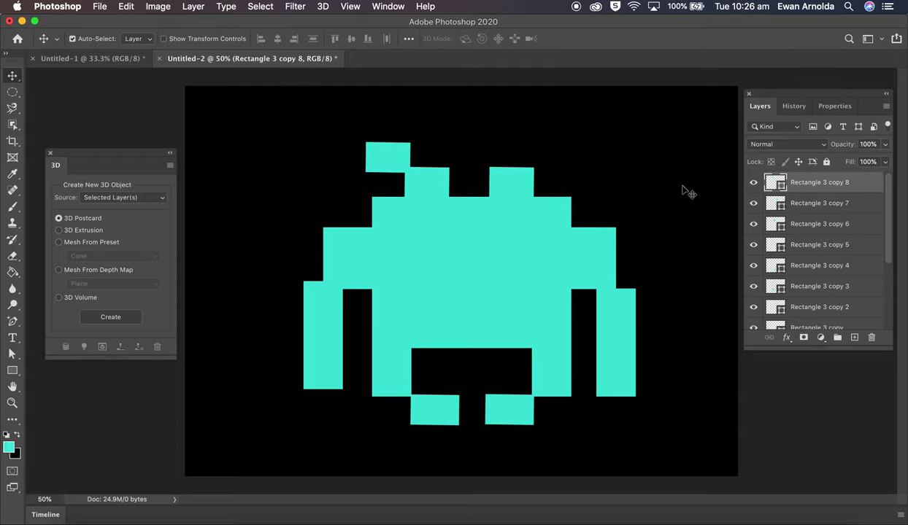
- Duplicate the left antenna tip to the top-right antenna and align the left tip
right_click(802, 187)
left_click(691, 238)
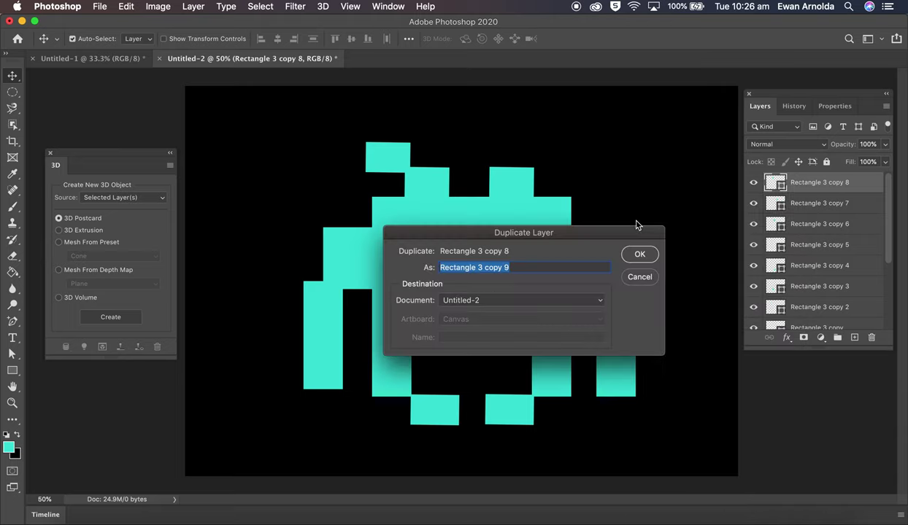
left_click(637, 259)
left_click_drag(407, 156, 552, 162)
left_click_drag(372, 168, 391, 170)
left_click(637, 187)
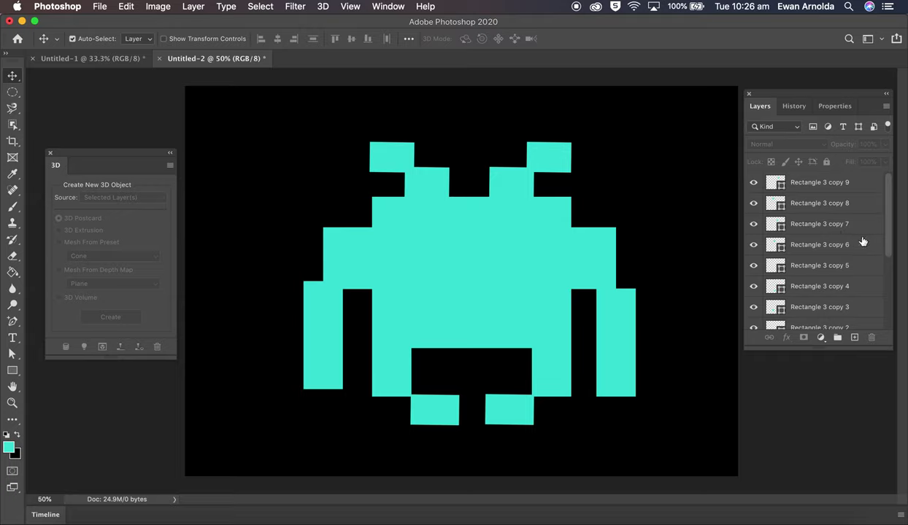
- Draw a black-filled eye rectangle, Rectangle 4, on the left of the body
left_click_drag(889, 235, 884, 315)
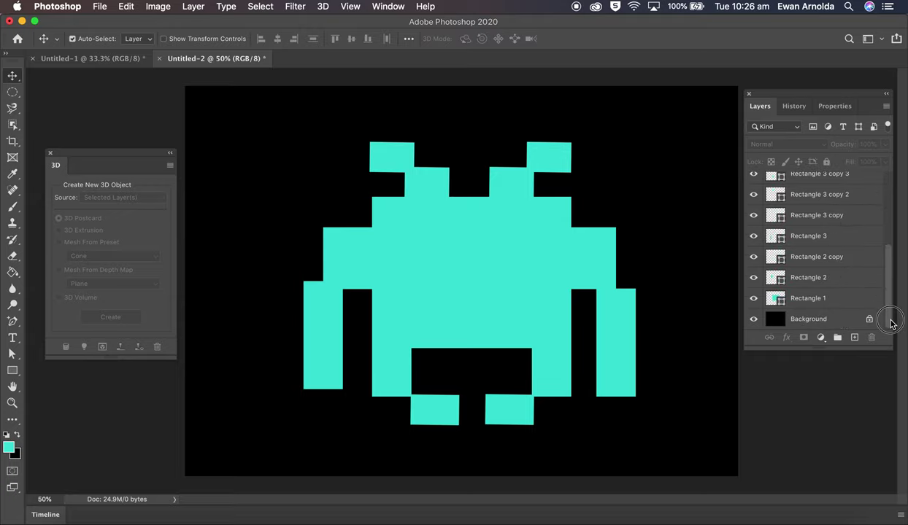
left_click(754, 299)
left_click(754, 300)
left_click(777, 296)
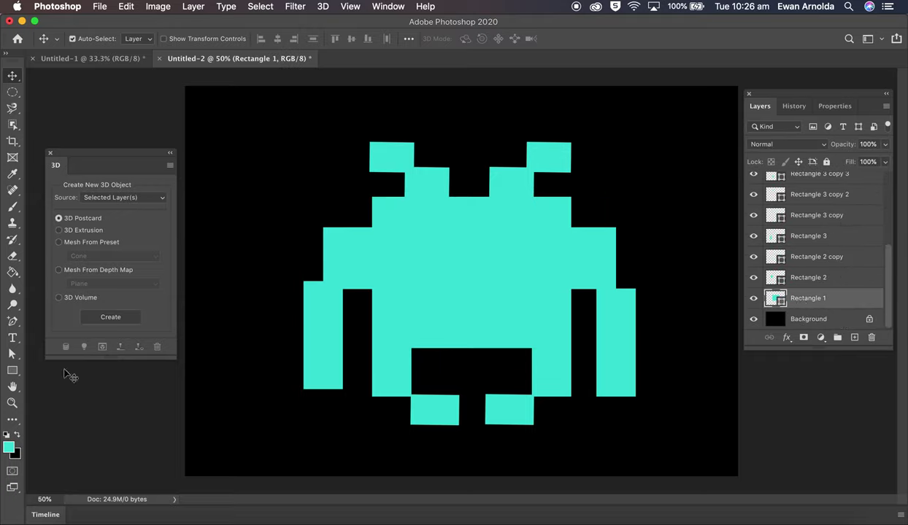
left_click(13, 370)
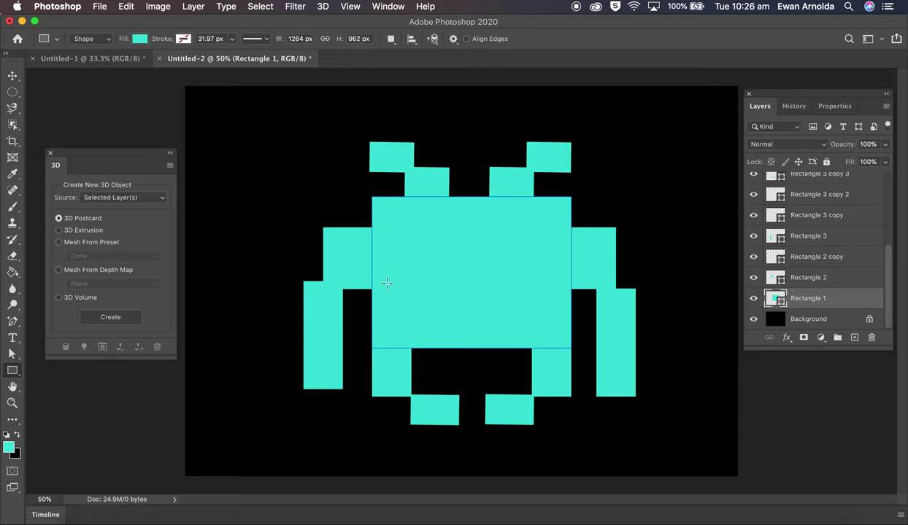
left_click_drag(409, 224, 447, 284)
left_click(138, 40)
left_click(94, 105)
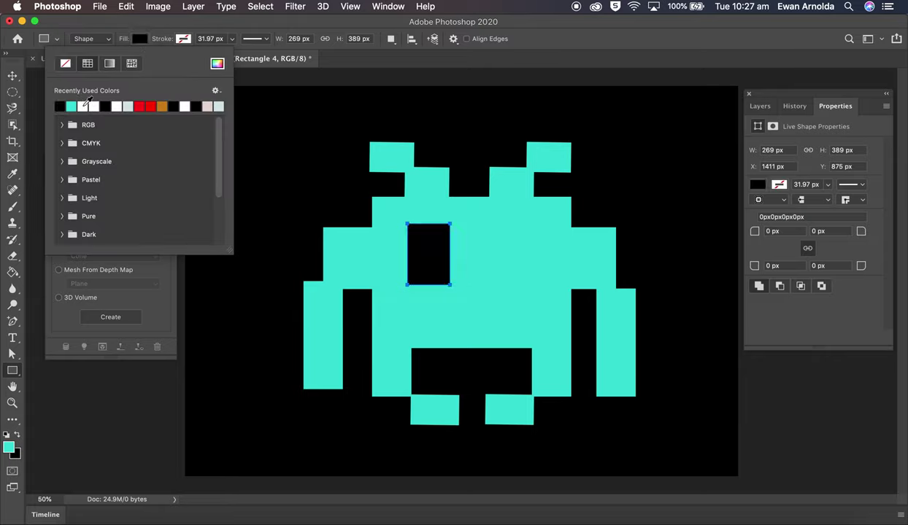
left_click(15, 77)
- Duplicate Rectangle 4 and move the copy right as the second eye
left_click(759, 107)
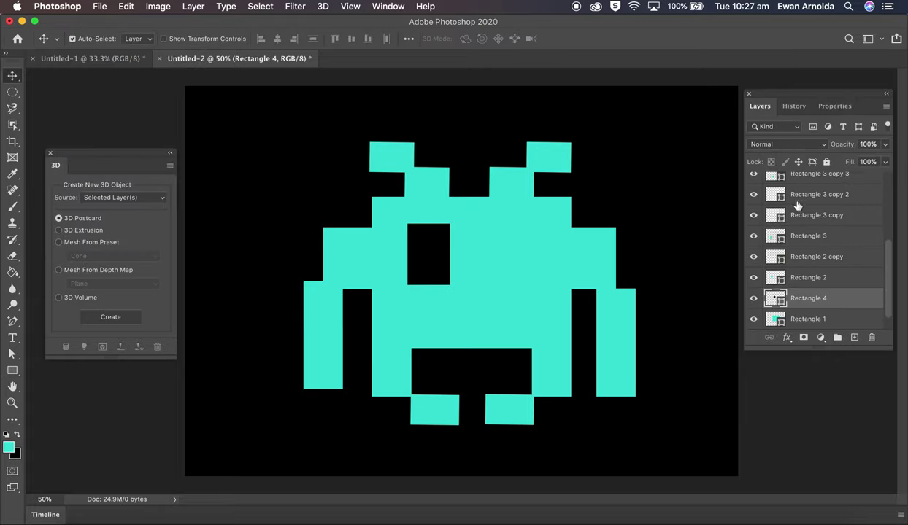
right_click(815, 303)
left_click(693, 350)
left_click(640, 261)
left_click_drag(472, 253, 522, 251)
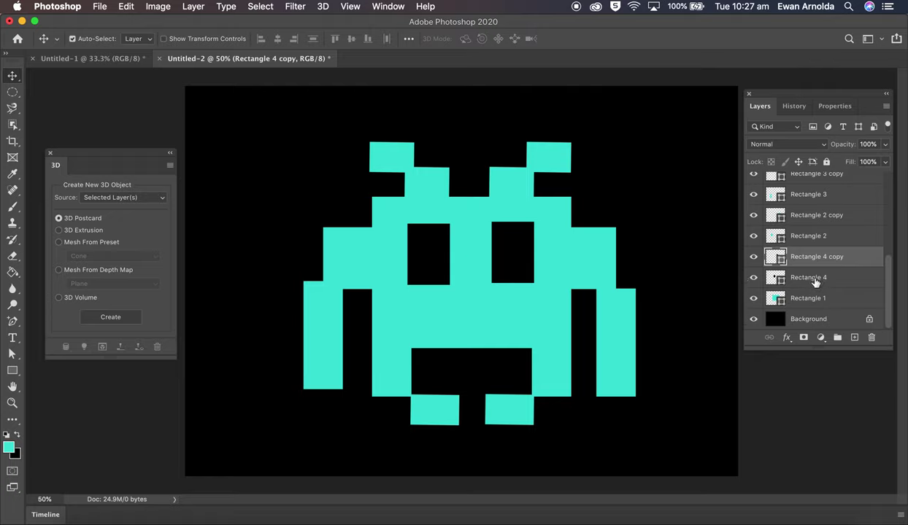
- Merge Rectangle 4 and Rectangle 4 copy into one eye shape layer
left_click(806, 277, "shift")
right_click(806, 278)
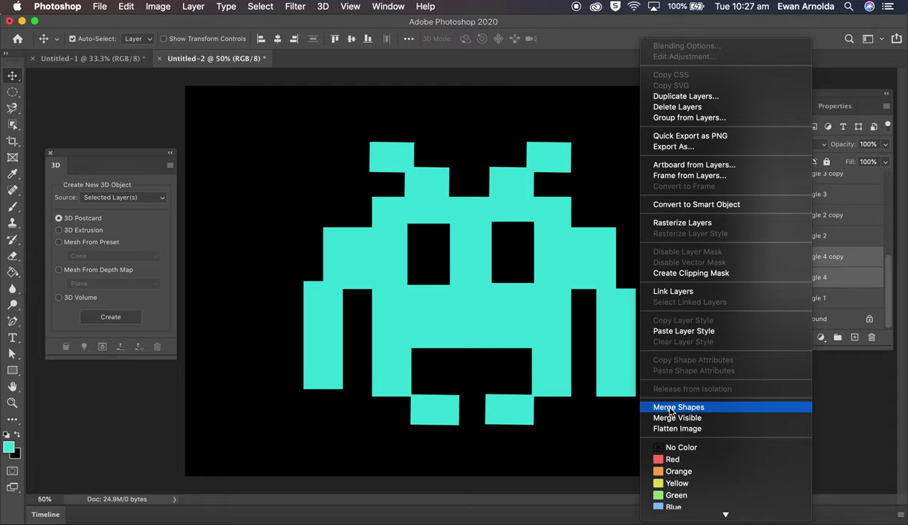
left_click(670, 407)
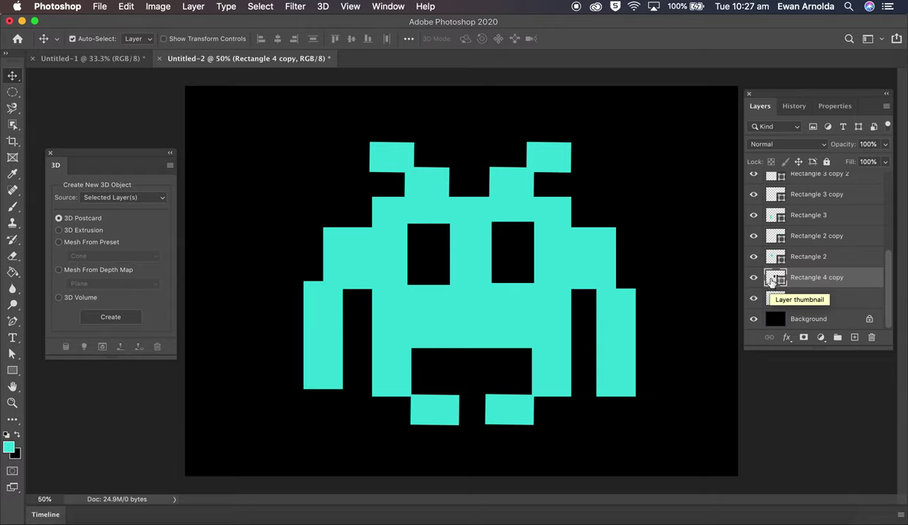
- Load both eye outlines as a selection and make the Rectangle 1 body layer active
left_click(773, 279, "super")
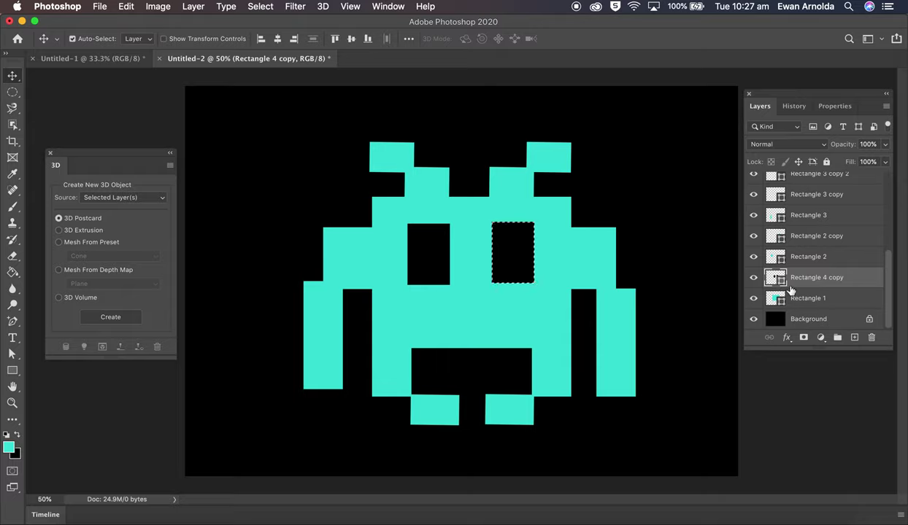
left_click(777, 299)
left_click(777, 301, "shift+super")
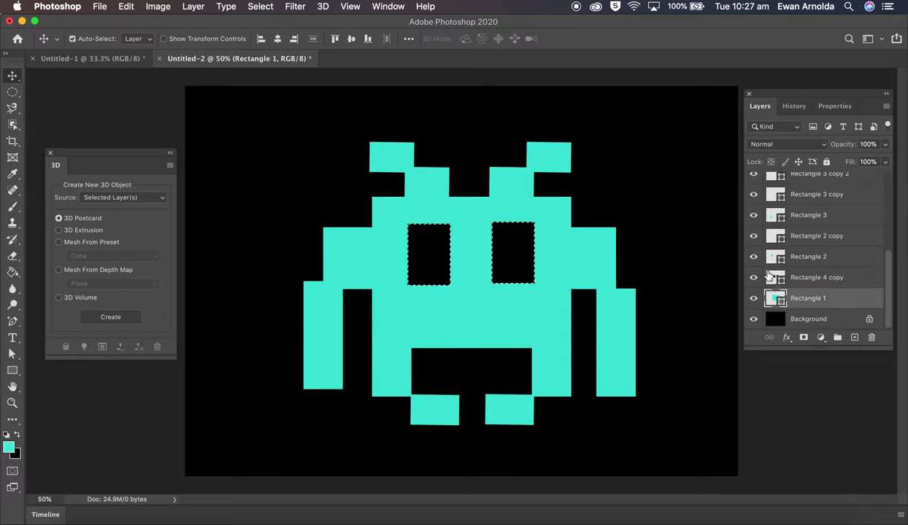
left_click(770, 278)
key("super")
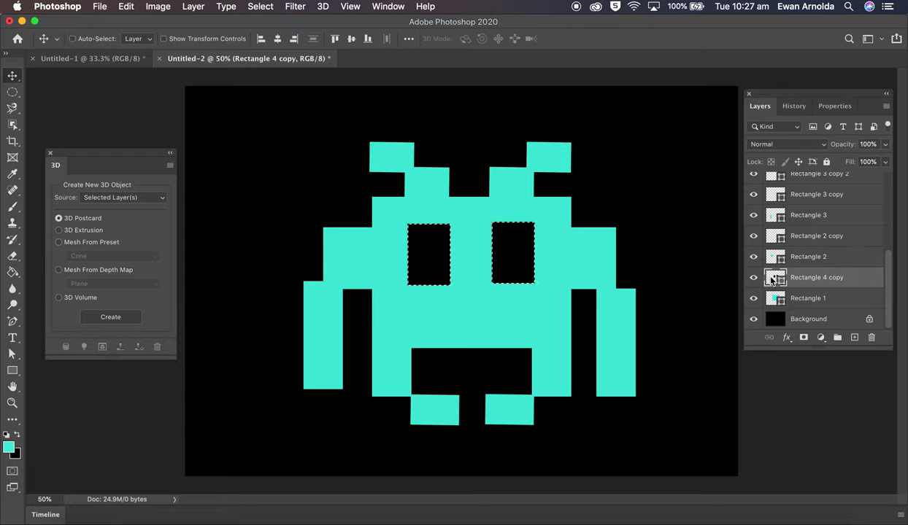
left_click(806, 303)
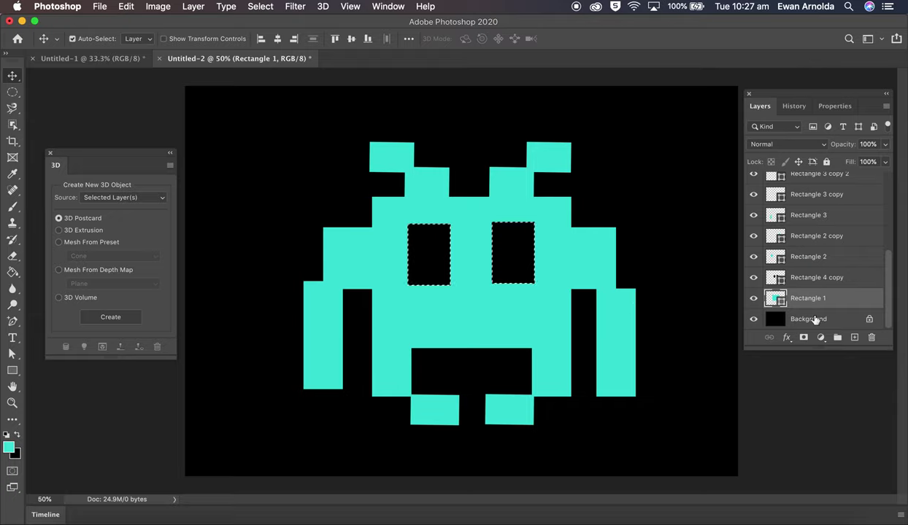
left_click(755, 299)
left_click(755, 299)
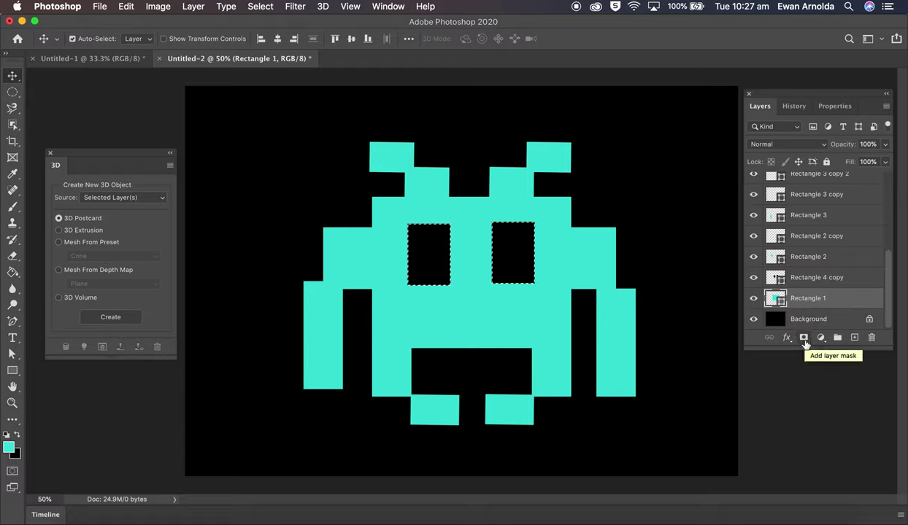
- Add an inverted layer mask to Rectangle 1 cutting out the eyes, and hide Rectangle 4 copy
left_click(803, 339)
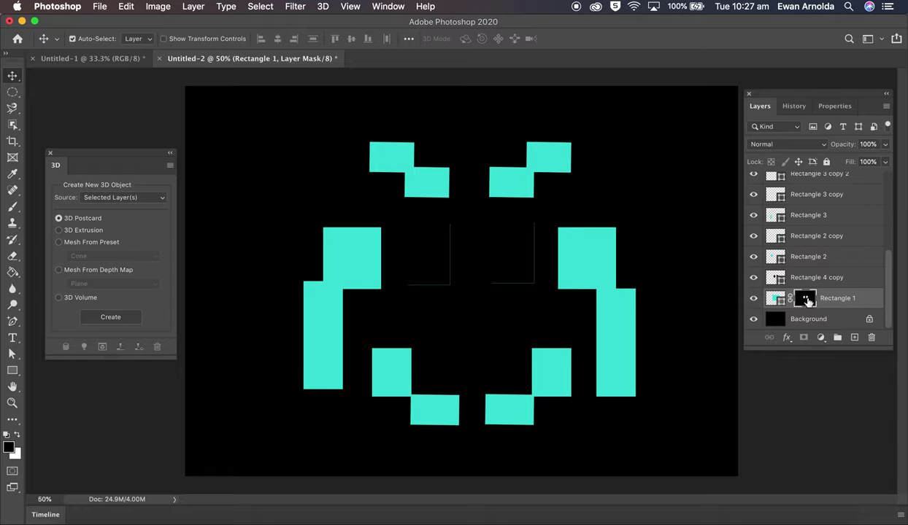
key("super+i")
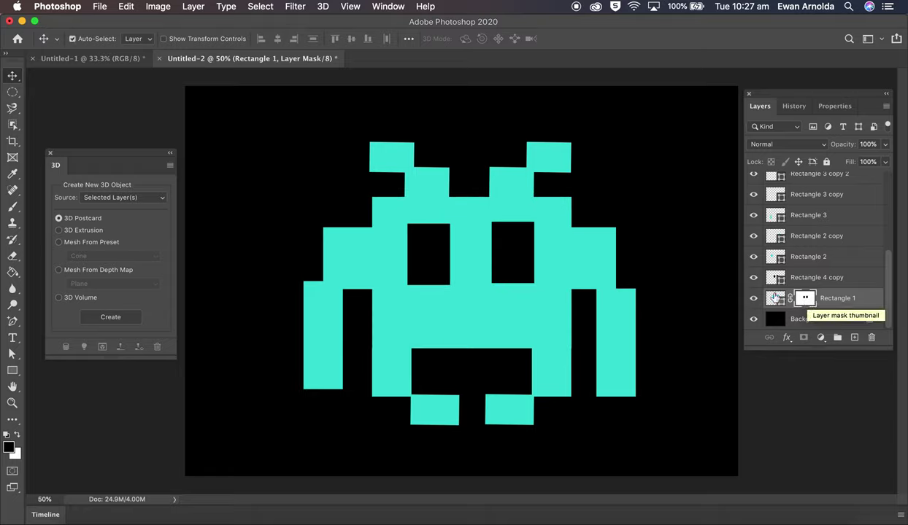
left_click(753, 277)
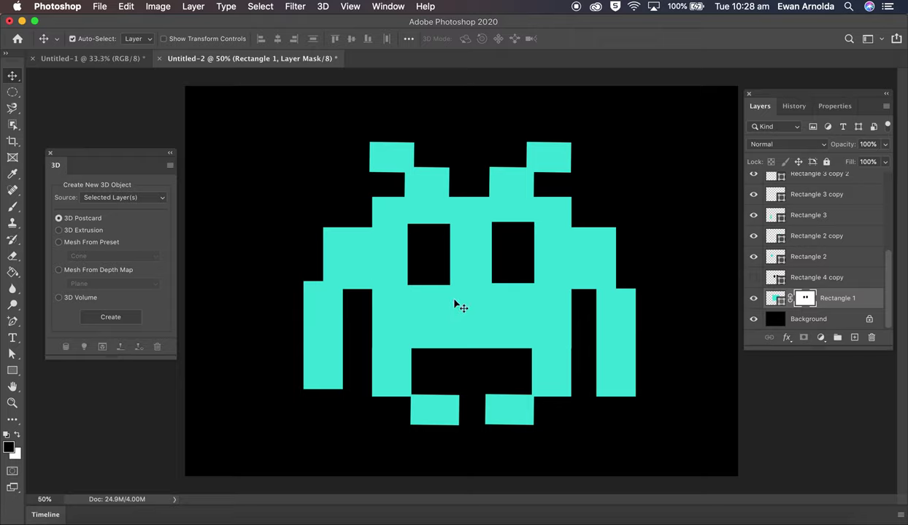
- Group all layers from Rectangle 3 copy 9 down to Rectangle 1 into Group 1, then duplicate it
scroll(803, 270, "up", 5)
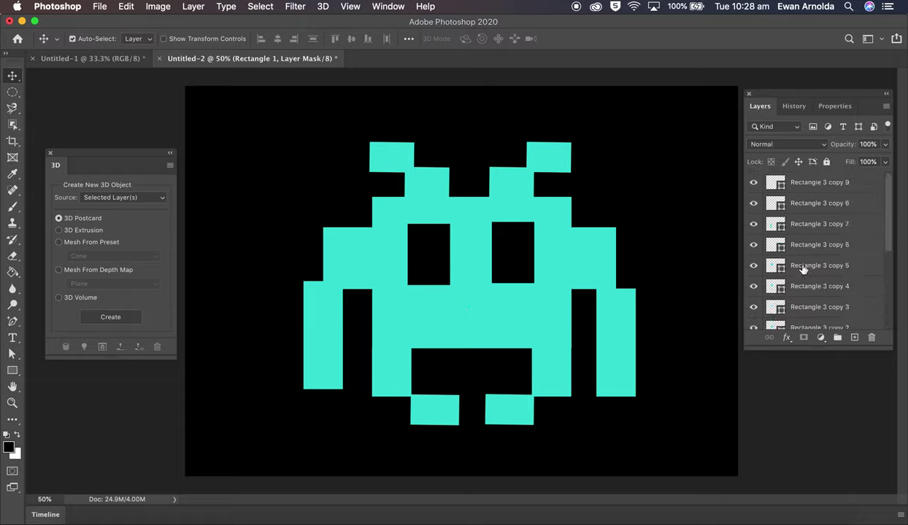
left_click(795, 181)
scroll(806, 264, "down", 1)
scroll(828, 277, "down", 5)
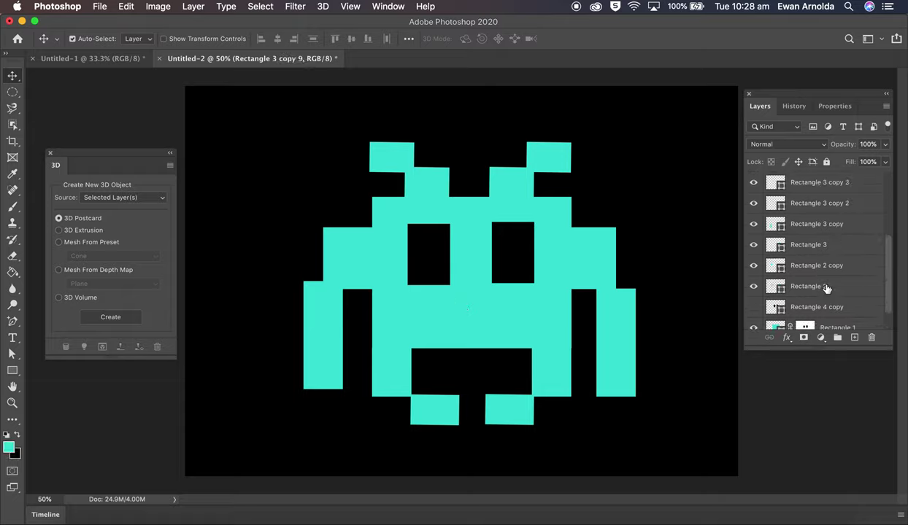
left_click(836, 300, "shift")
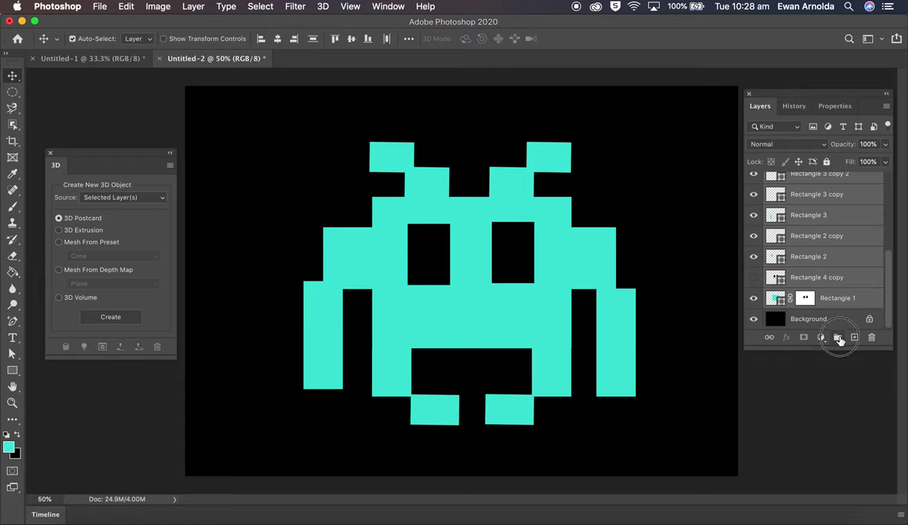
key("super+g")
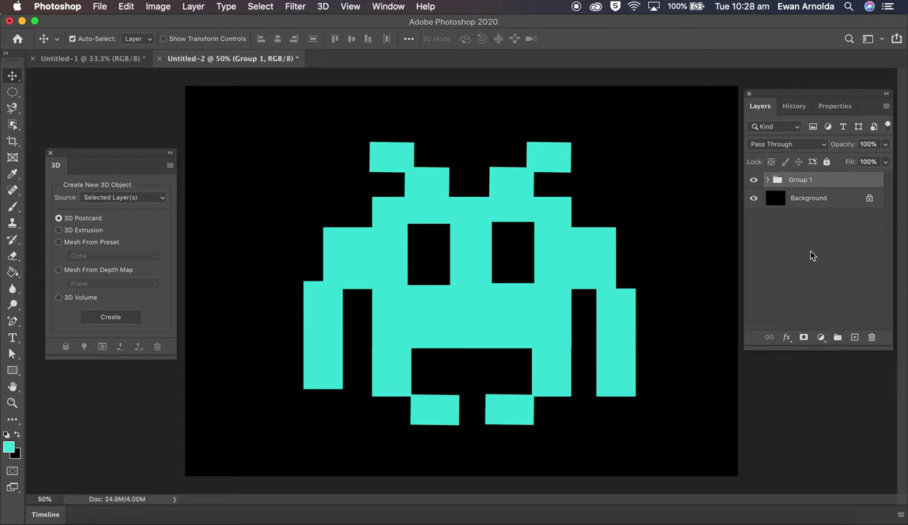
right_click(801, 182)
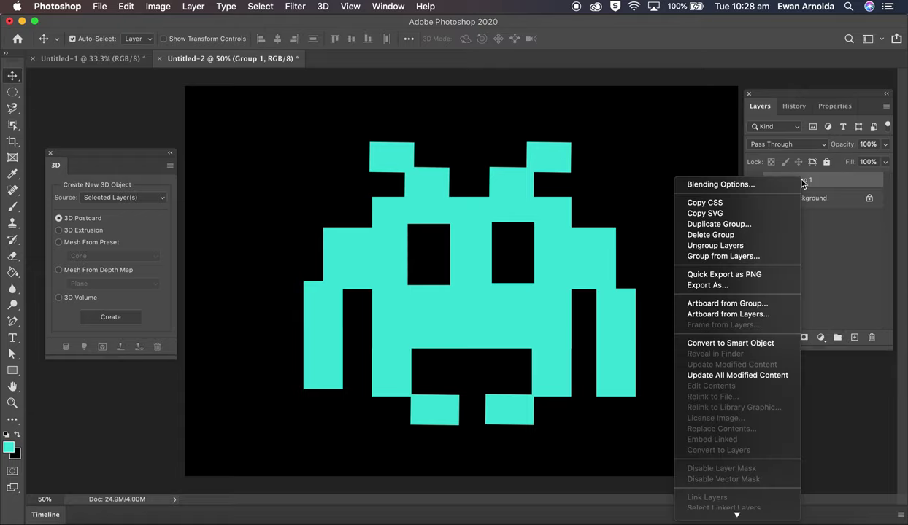
left_click(734, 227)
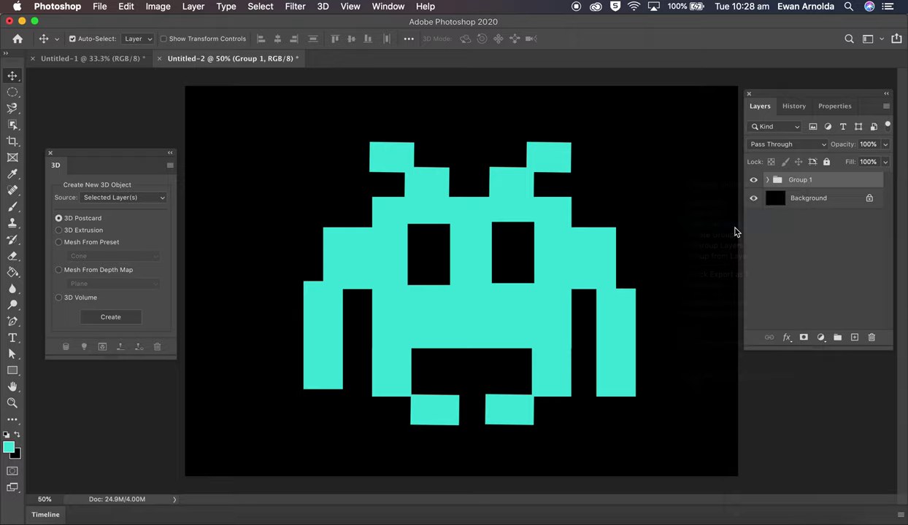
- Confirm the duplicate group and rename it 'finished'
left_click(633, 251)
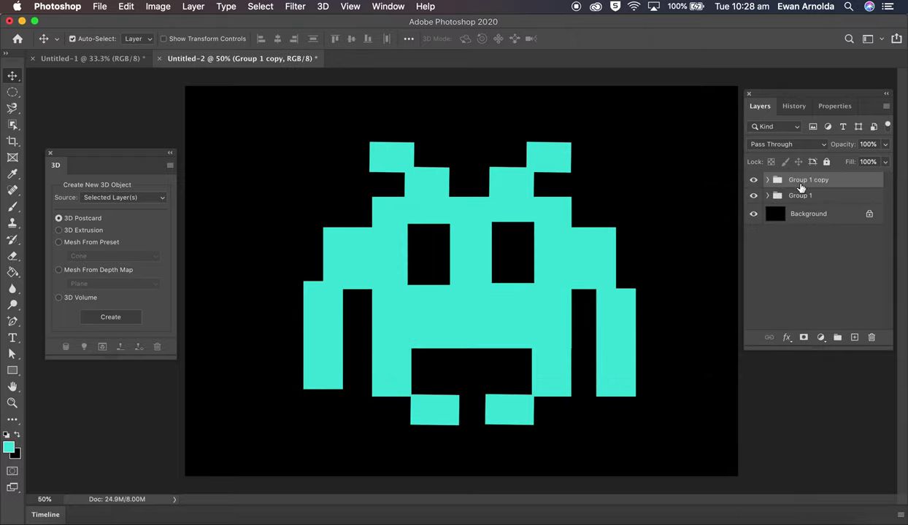
double_click(801, 182)
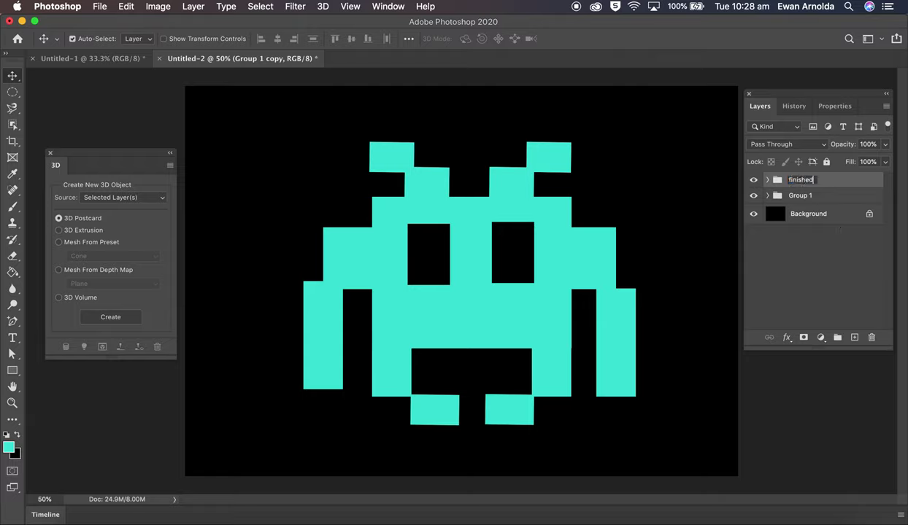
key("Return")
- Hide the original Group 1 and convert 'finished' to a smart object
left_click(753, 196)
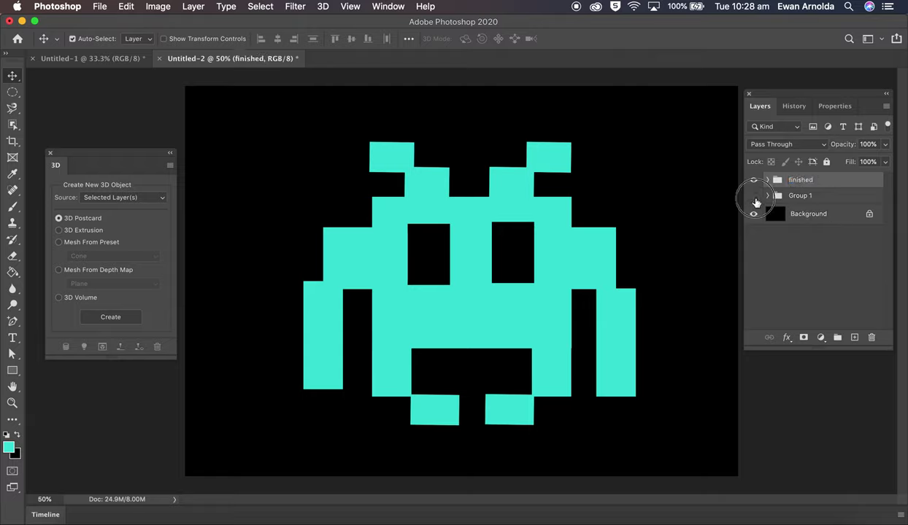
right_click(793, 184)
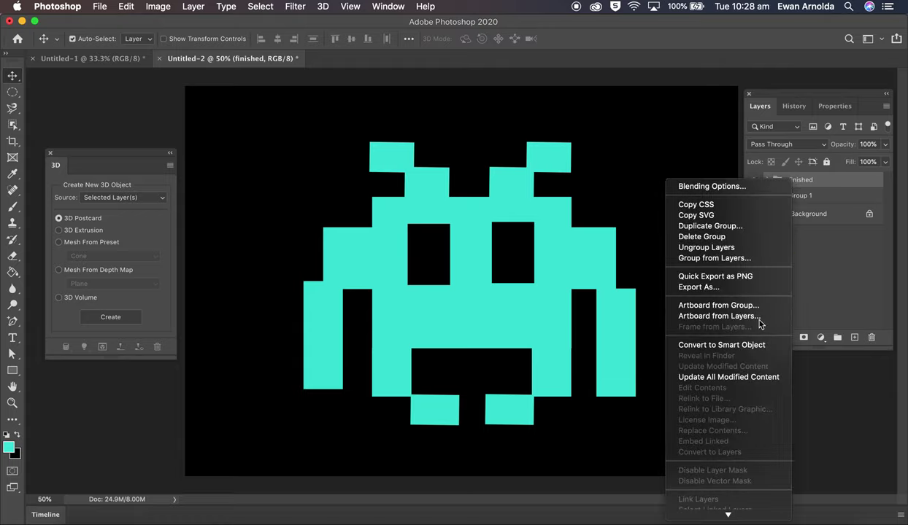
left_click(715, 346)
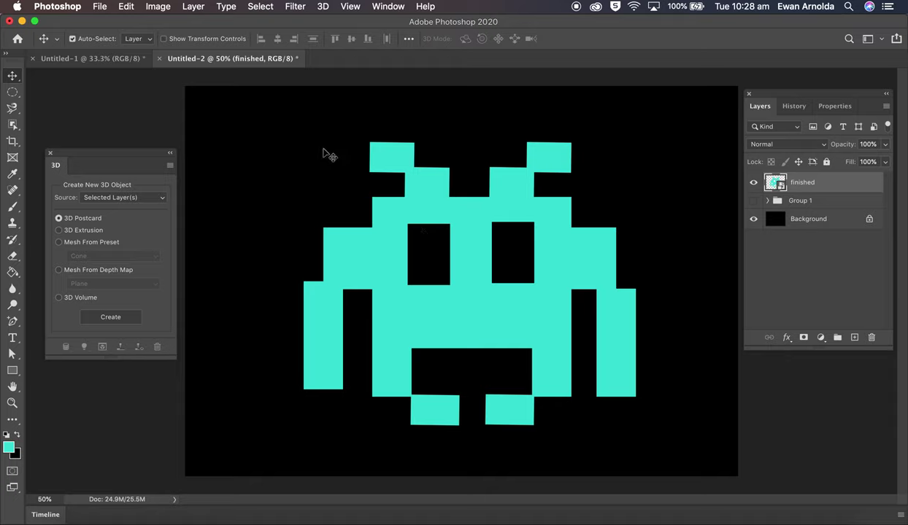
- Make 'finished' a 3D extrusion and orbit the Current View camera to show its sides
left_click(322, 7)
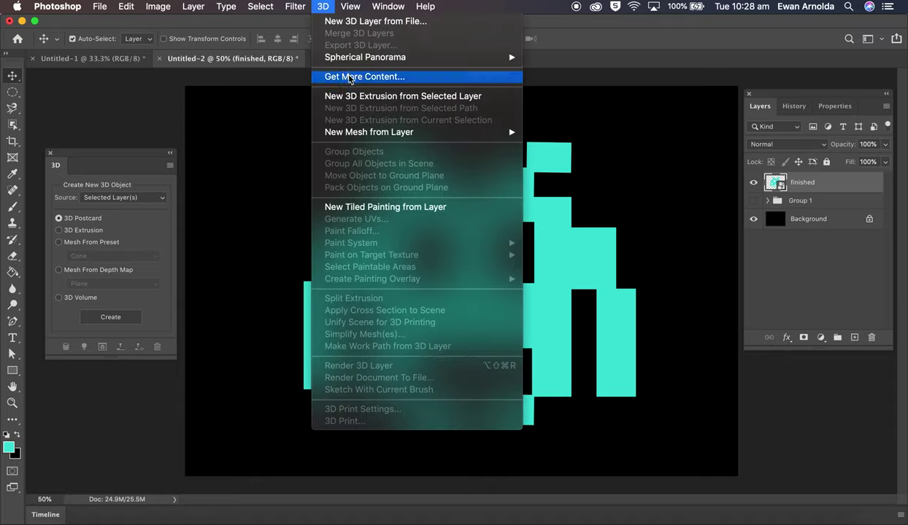
left_click(366, 99)
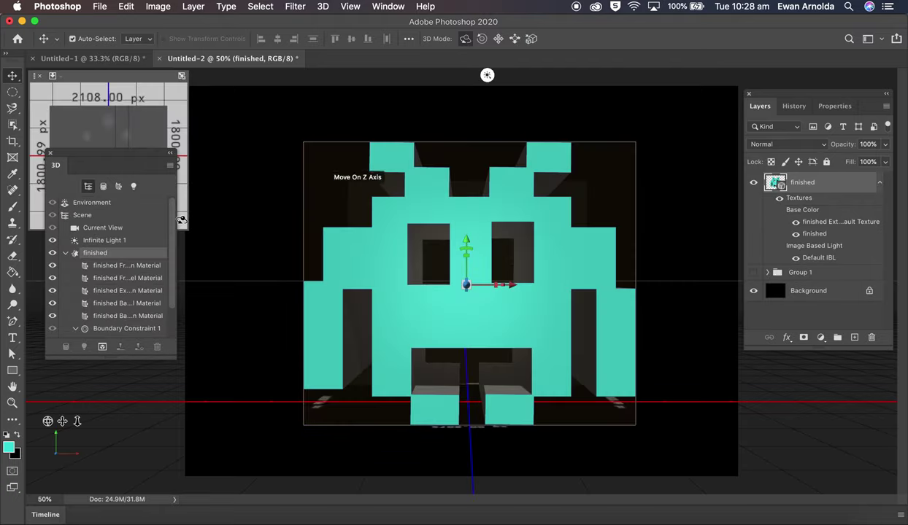
left_click(98, 228)
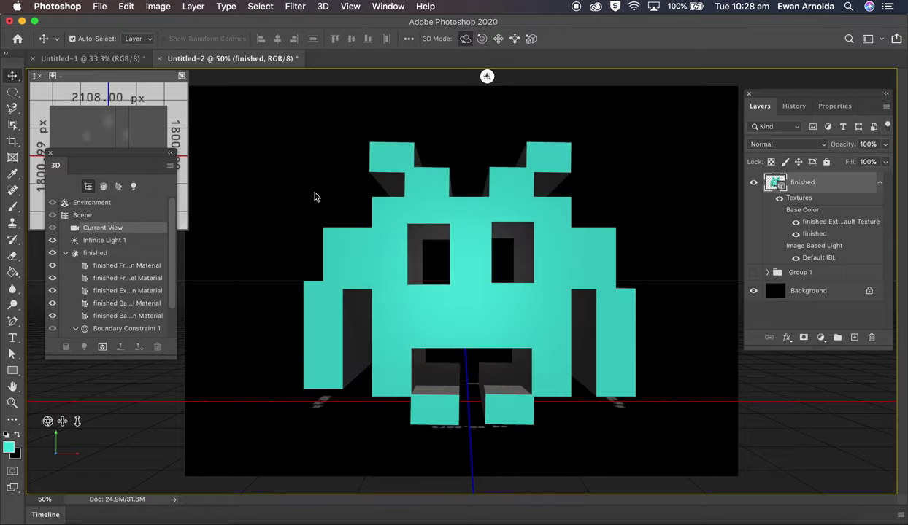
left_click(465, 39)
mouse_move(500, 208)
left_mouse_down()
mouse_move(487, 219)
mouse_move(480, 209)
mouse_move(483, 216)
left_mouse_up()
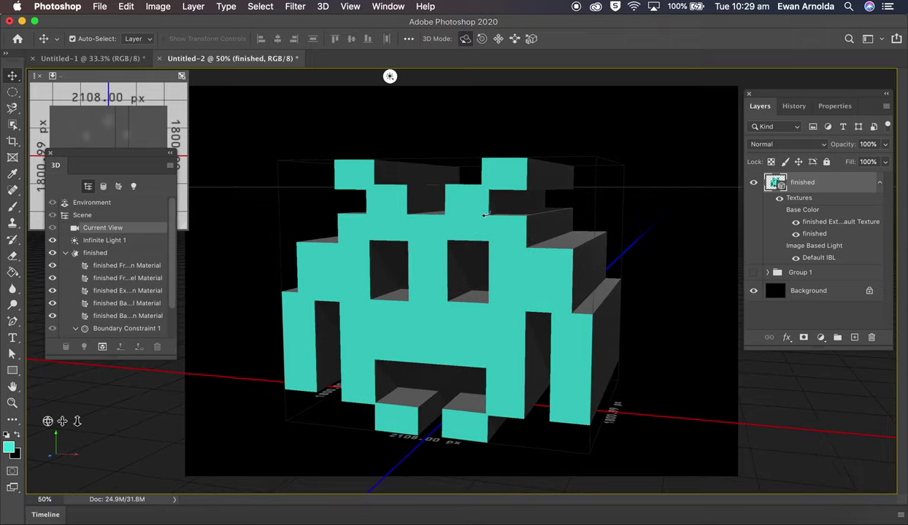
- Select the invader's extruded-side material and dock its Properties panel beside the 3D panel
left_click(93, 254)
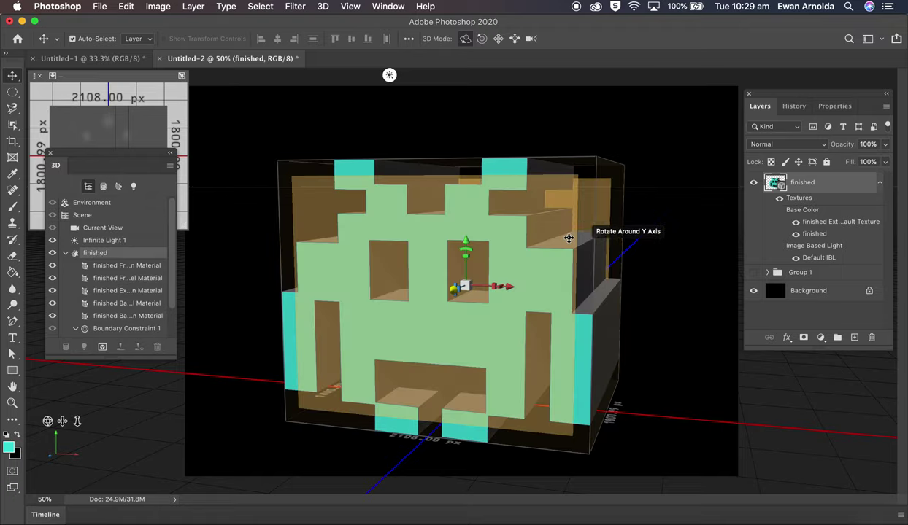
left_click(557, 231)
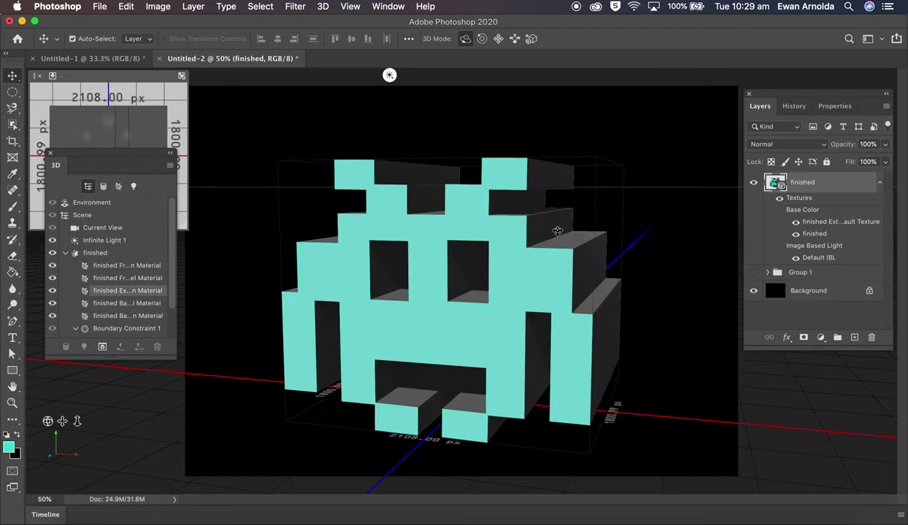
left_click_drag(92, 156, 92, 188)
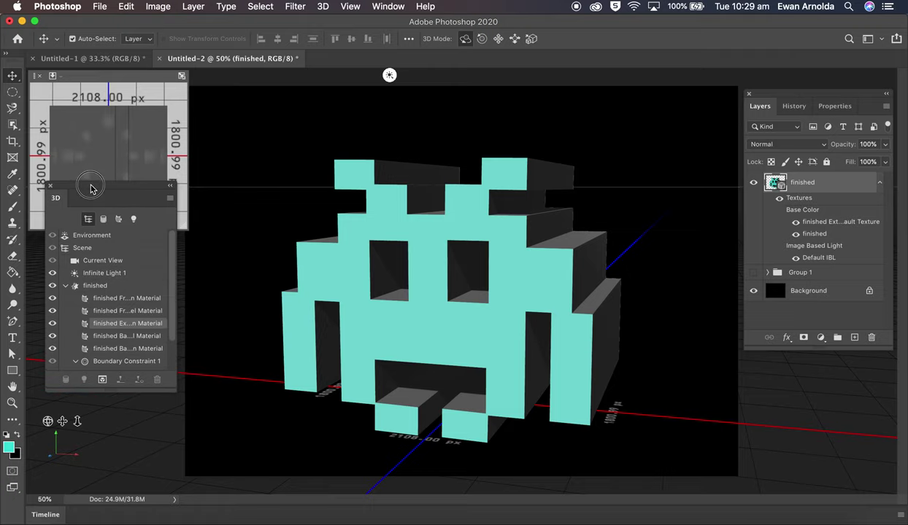
left_click(836, 107)
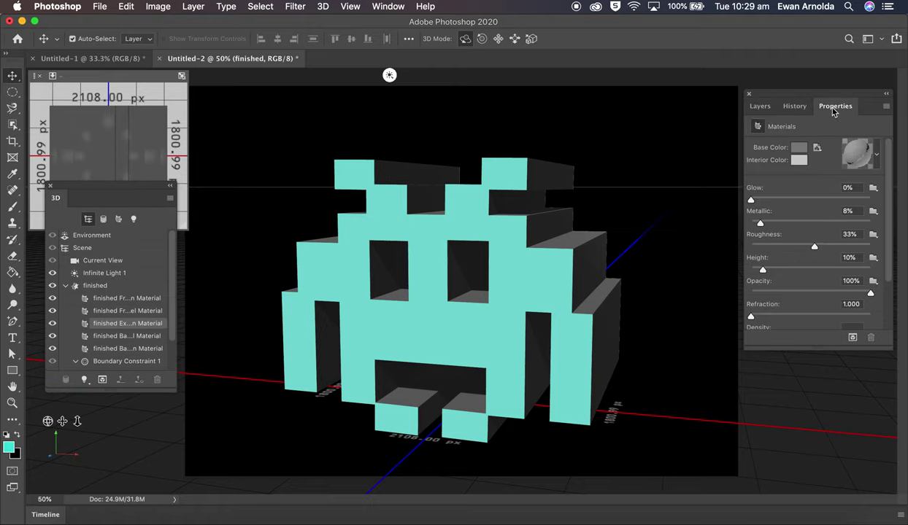
left_click_drag(833, 109, 113, 206)
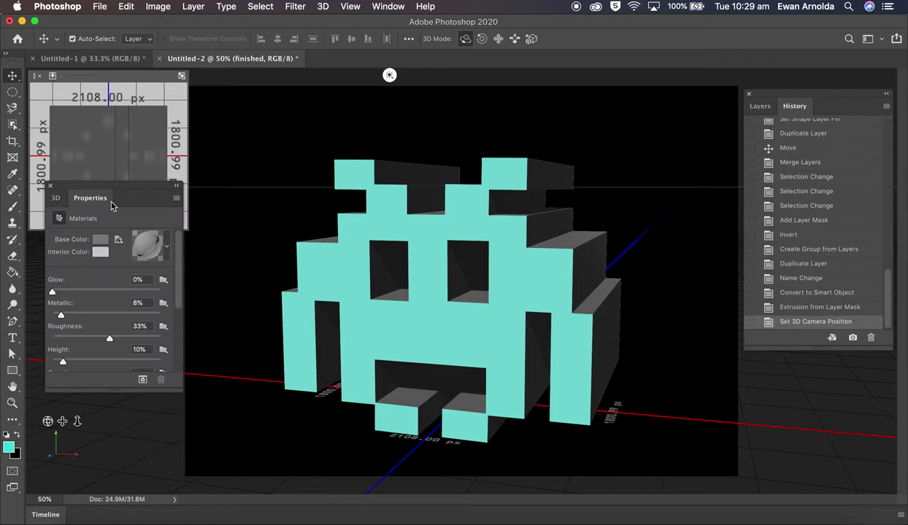
- Reselect the side material and open the Color Picker for its Base Color
left_click(538, 230)
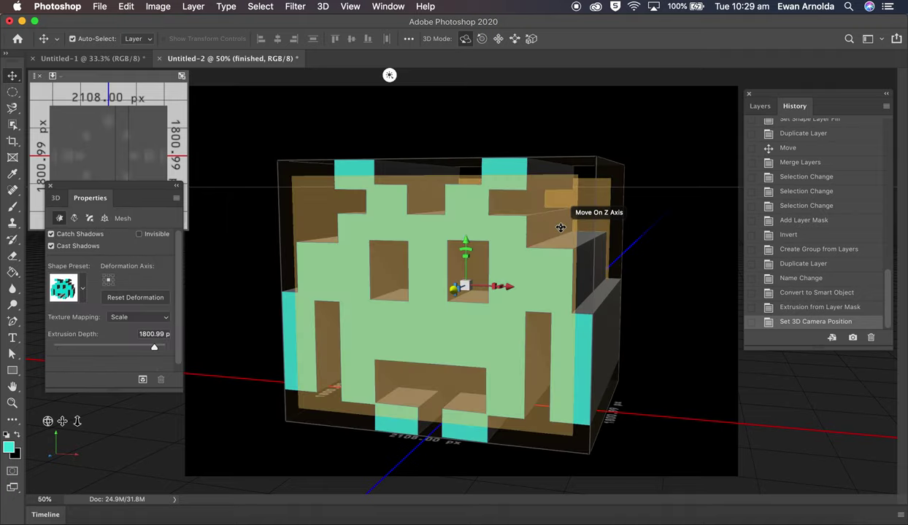
left_click(561, 219)
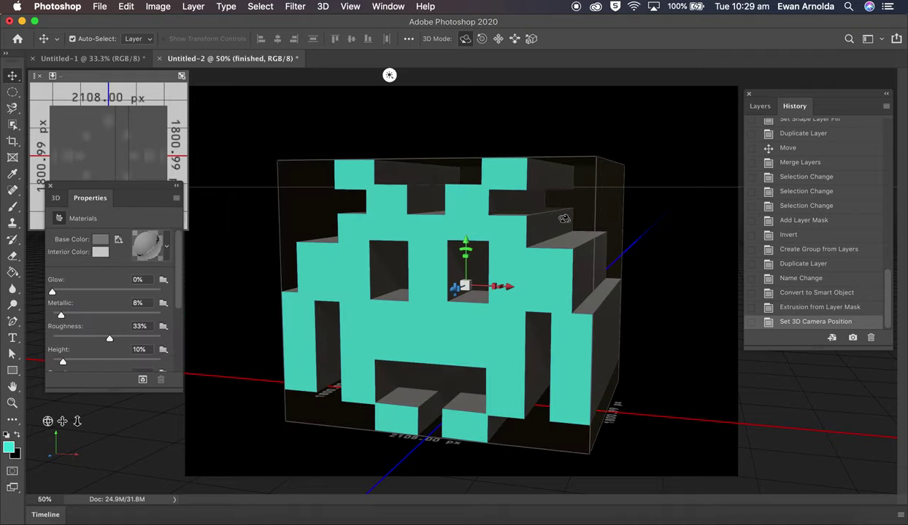
left_click(558, 218)
left_click(549, 215)
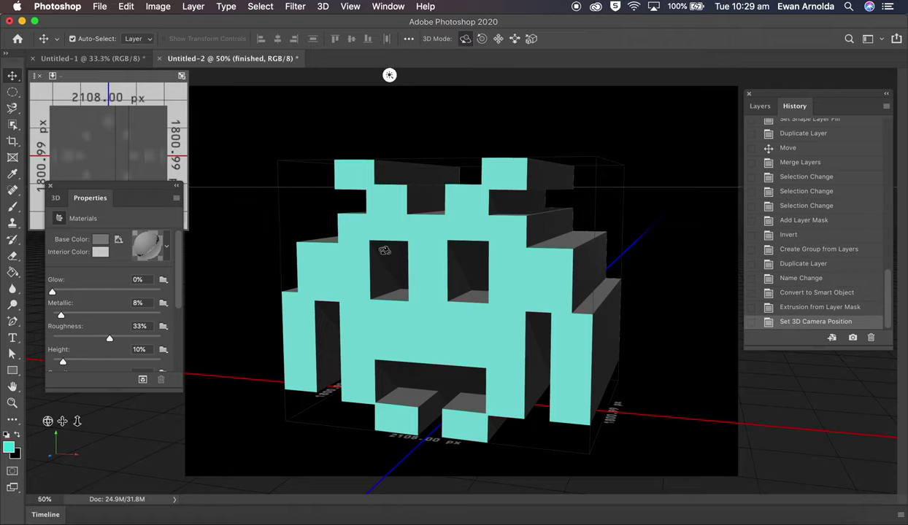
left_click(101, 242)
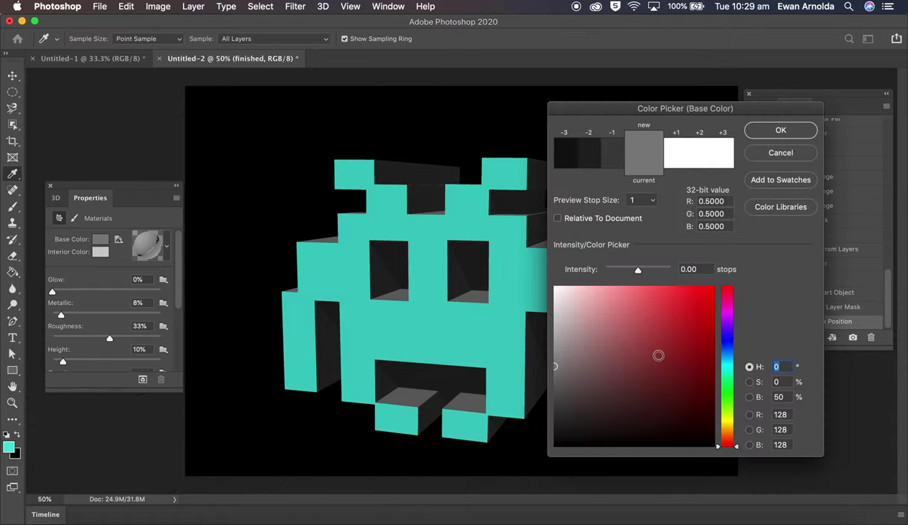
- Set the side material's base colour to a fully saturated lime green
left_click(716, 394)
left_click(713, 289)
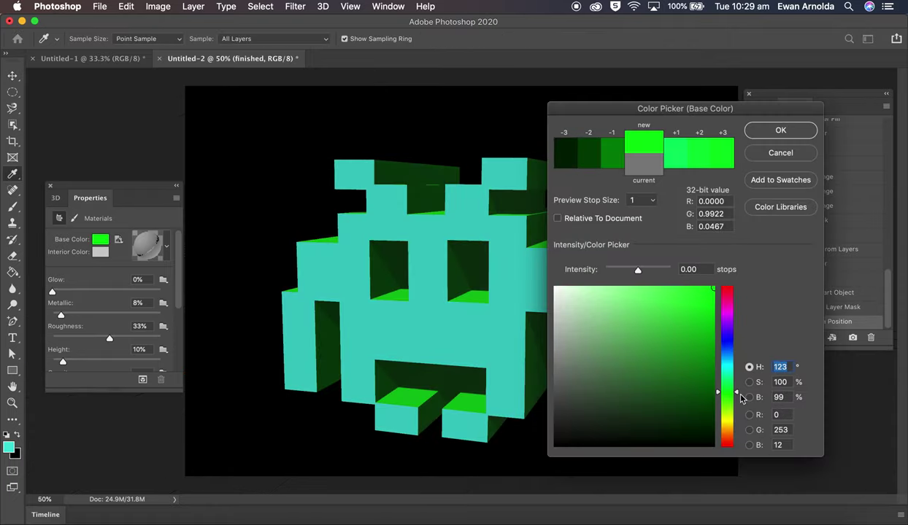
left_click_drag(730, 395, 737, 411)
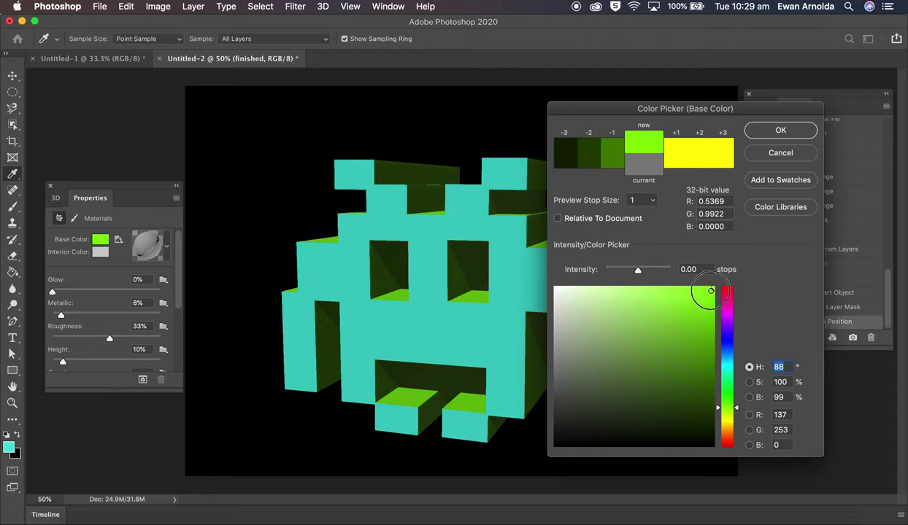
left_click(705, 292)
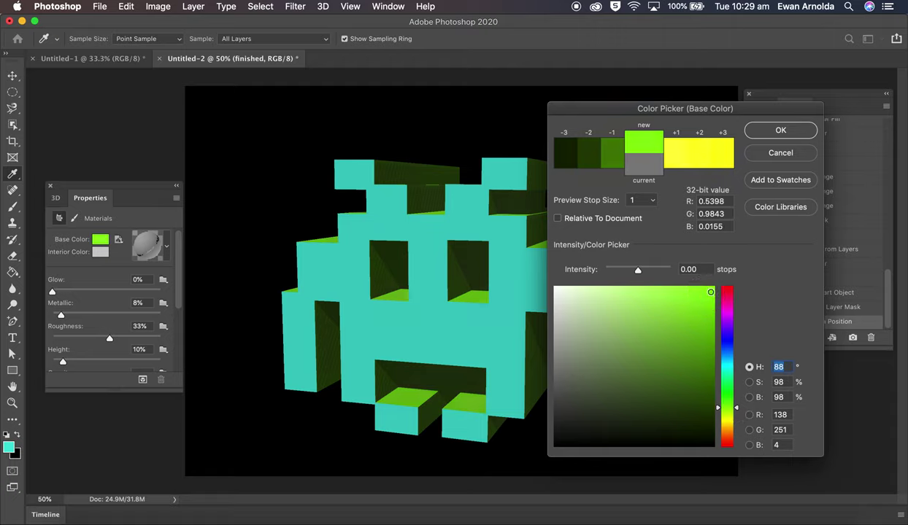
left_click(710, 292)
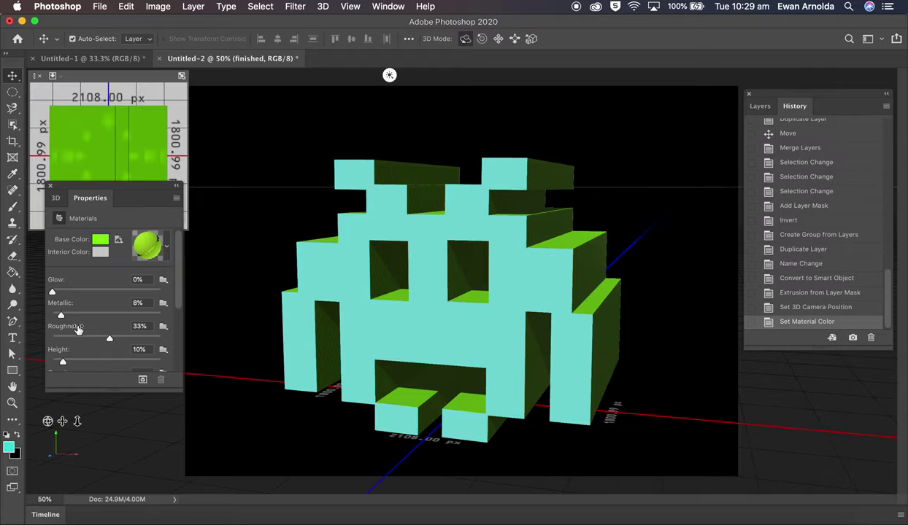
- Raise the side material's glow to 13%
left_click_drag(52, 290, 69, 317)
left_click(66, 296)
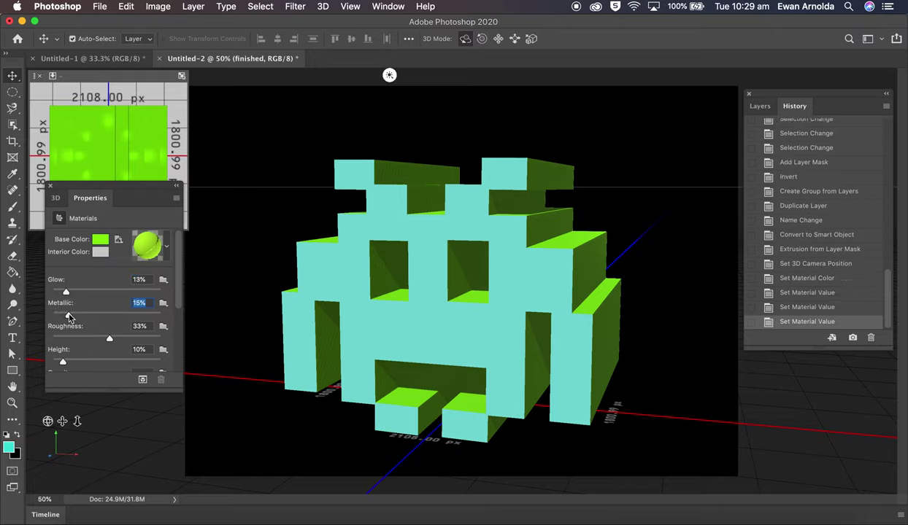
left_click(767, 111)
- Convert the finished 3D layer into a smart object, then briefly open and close the Desktop Finder window
left_click(815, 291)
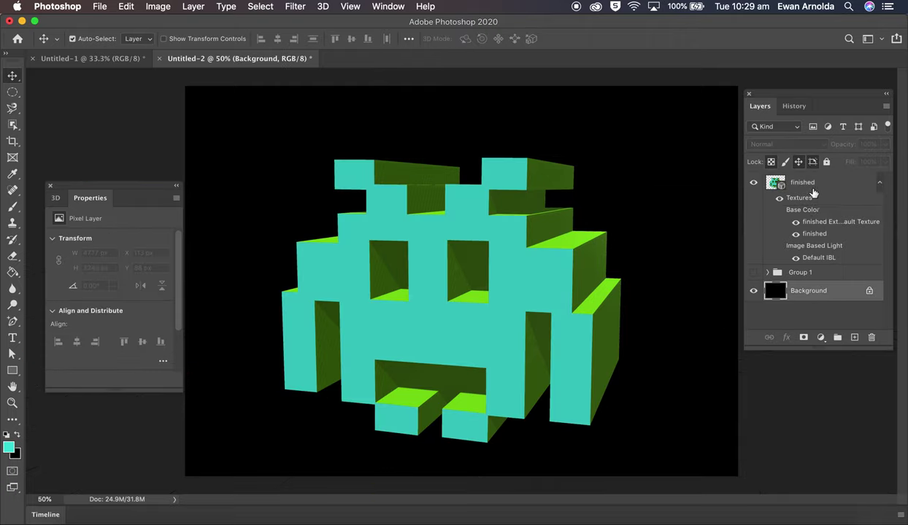
left_click(800, 183)
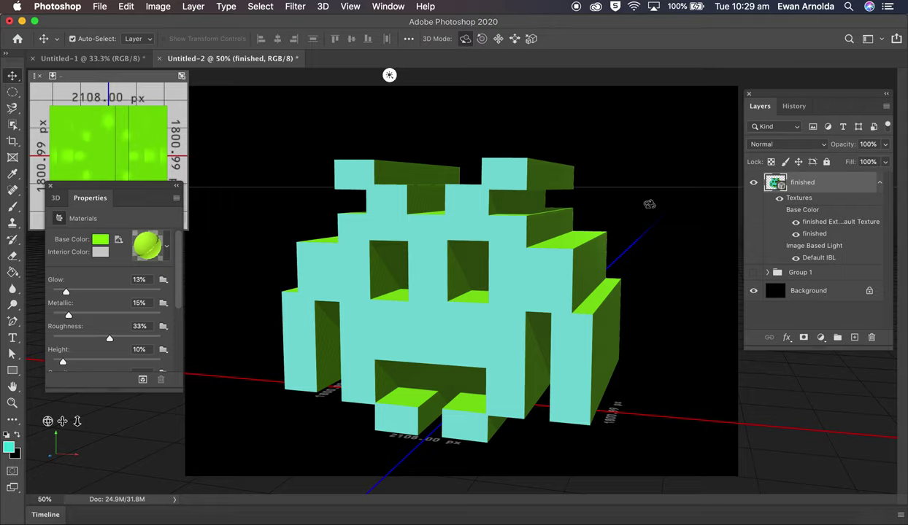
right_click(792, 184)
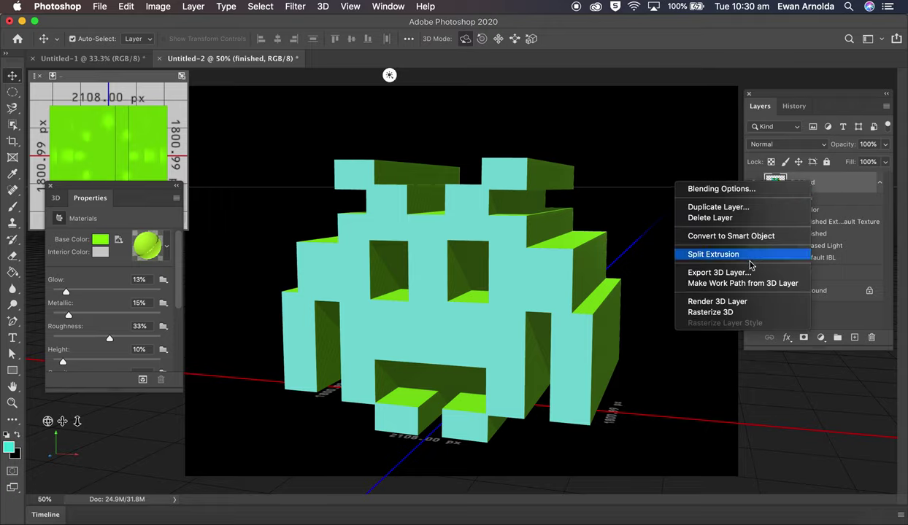
left_click(720, 236)
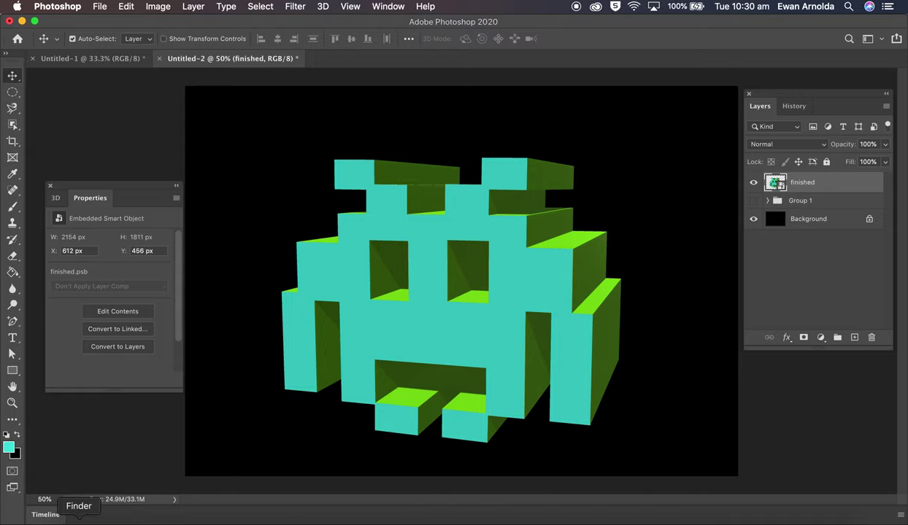
left_click(79, 520)
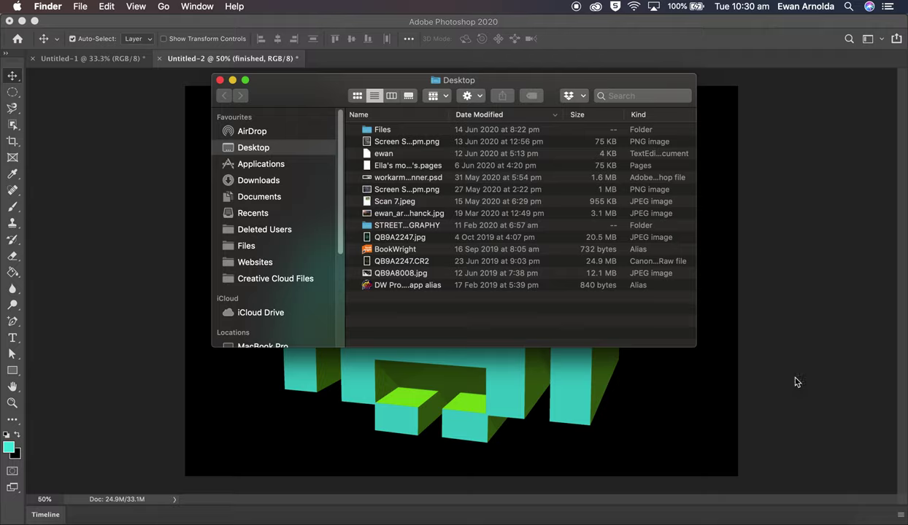
left_click(220, 80)
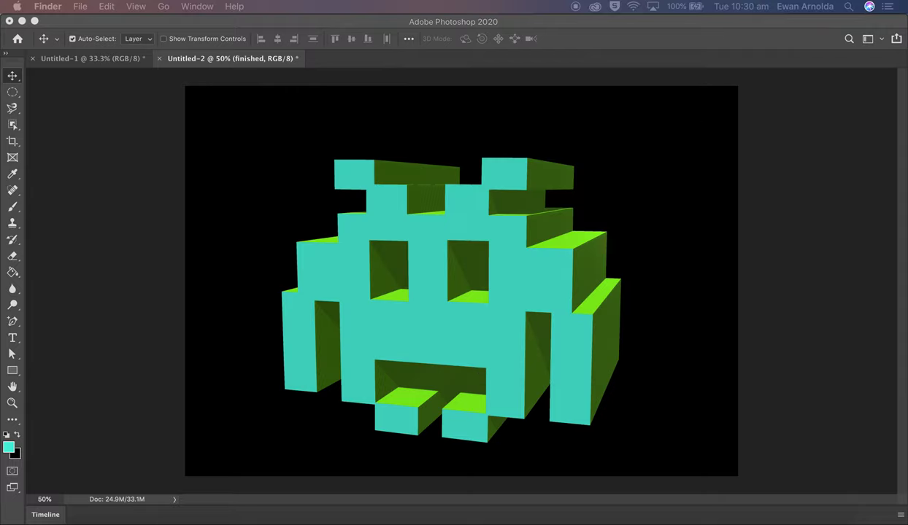
- Place textture.png over the invader and mask it to the finished layer's shape
left_click_drag(872, 332, 427, 339)
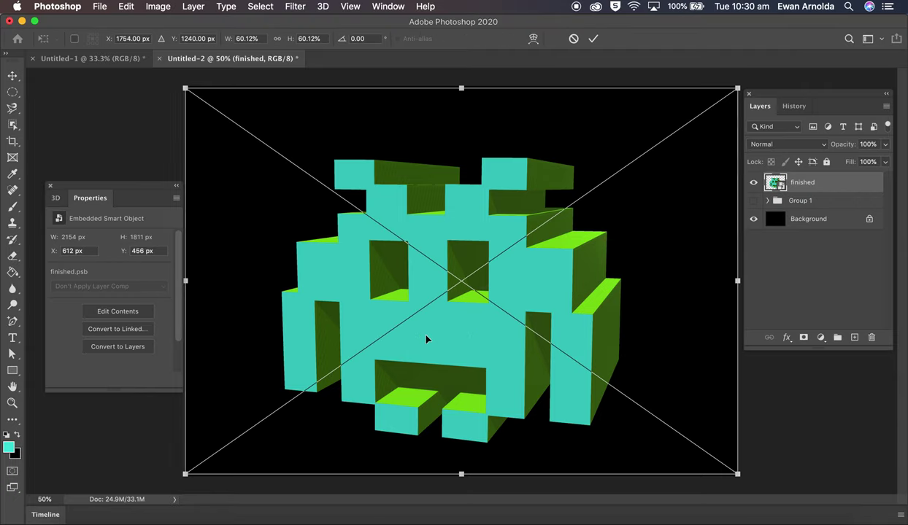
key("Return")
key("Return")
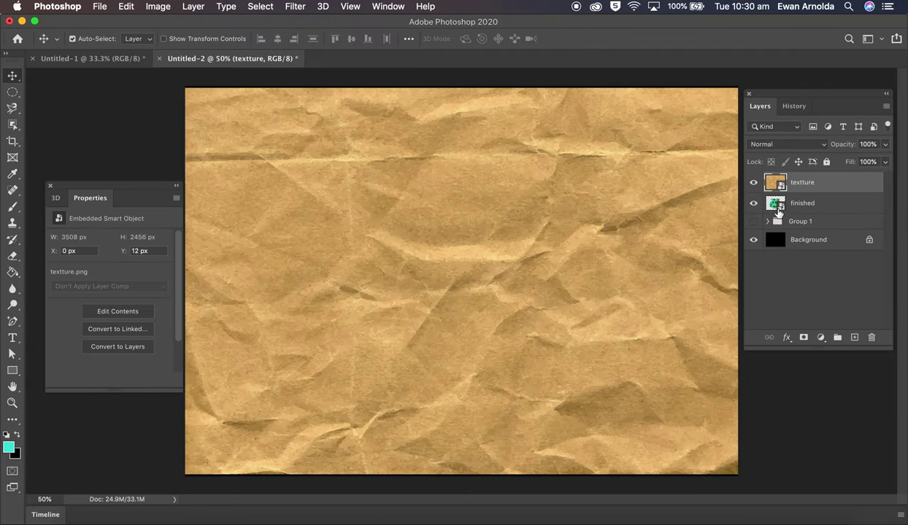
left_click(774, 207, "super")
left_click(803, 338)
- Set the texture layer to Soft Light blend mode at 92% opacity
left_click(759, 145)
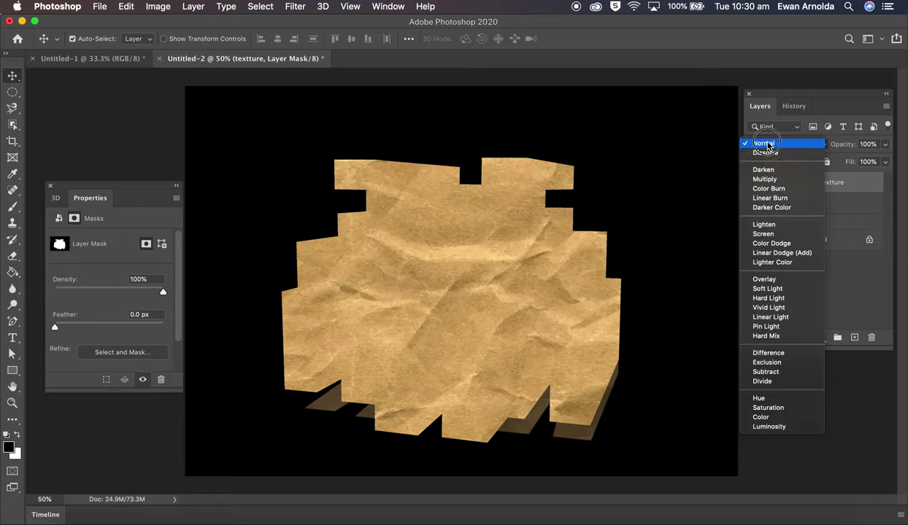
left_click(767, 288)
left_click_drag(885, 144, 880, 162)
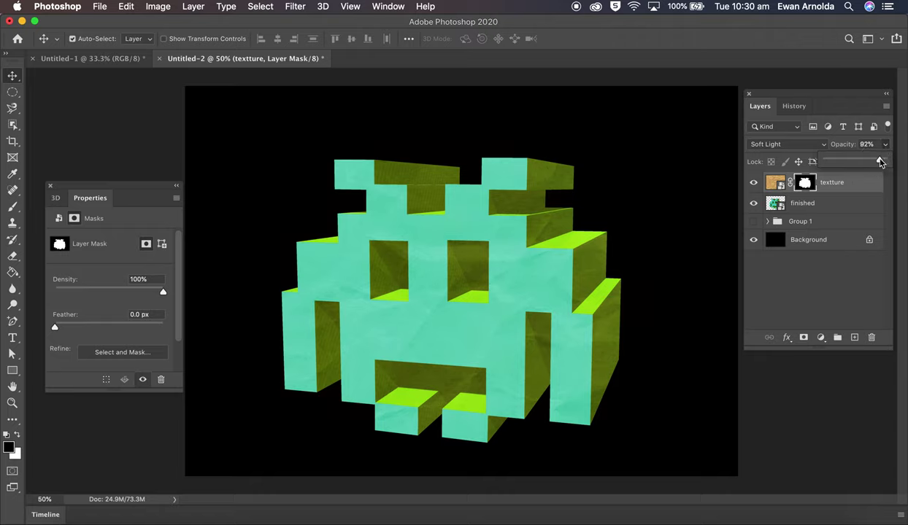
left_click(679, 268)
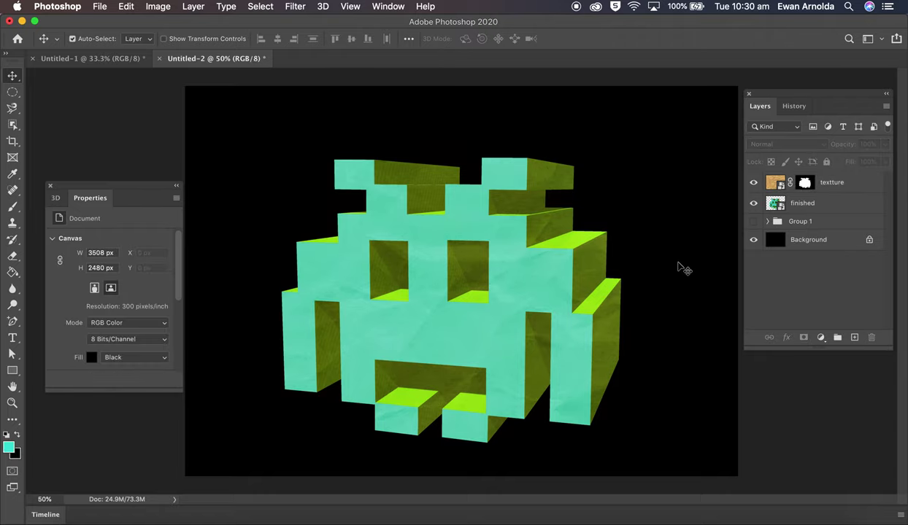